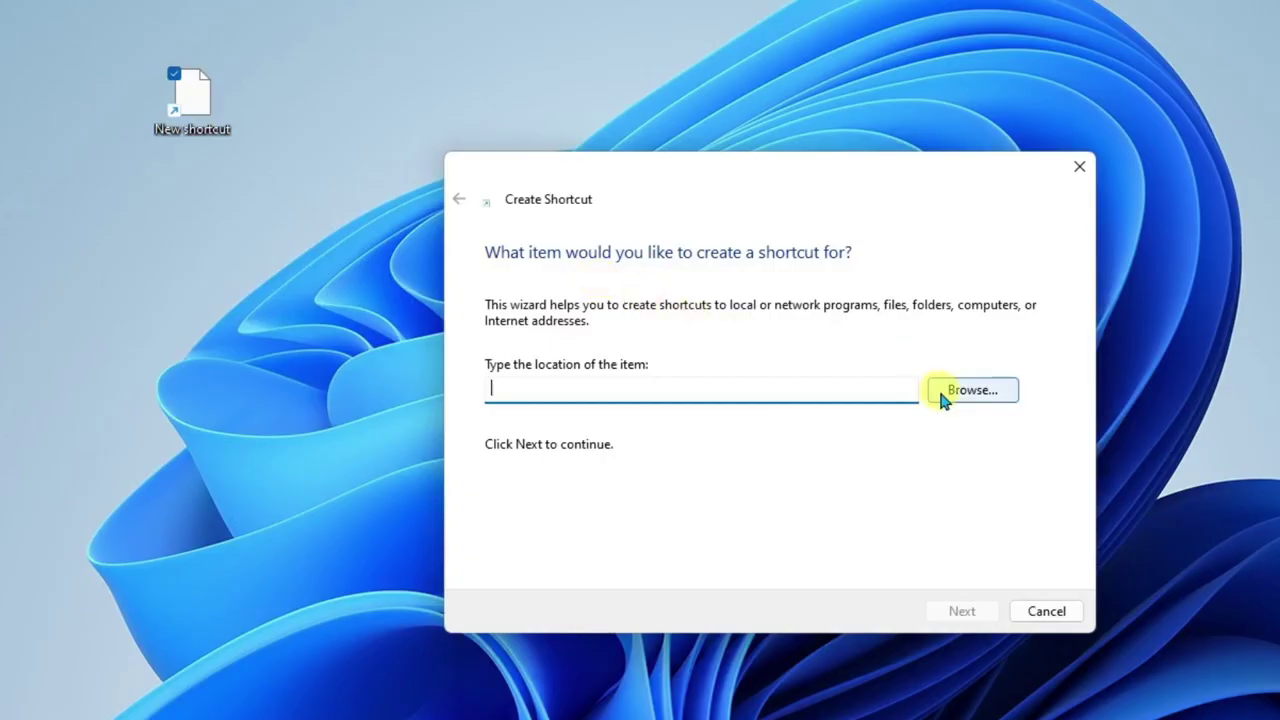
- Create a shortcut named Annual Staff Party targeting Rock School's Annual Staff Party Flyer.docx
{"action": "left_click", "coordinate": [945, 392]}
{"action": "double_click", "coordinate": [709, 366]}
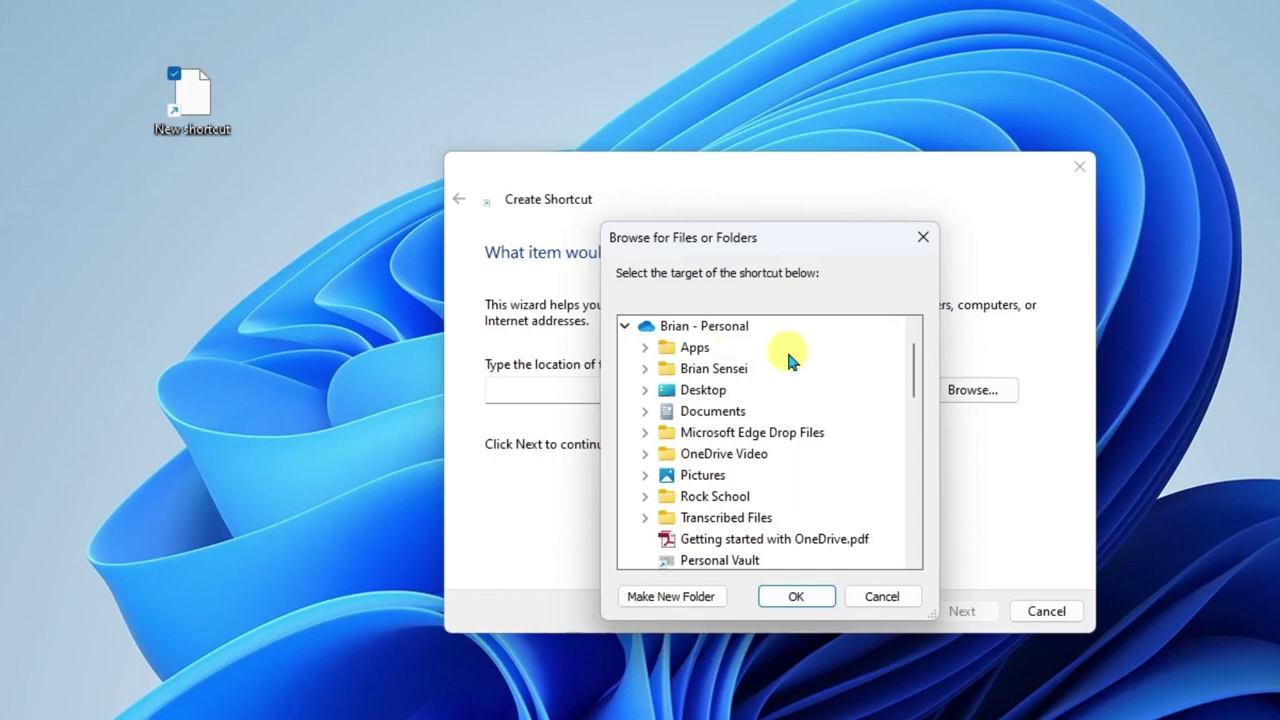
{"action": "left_click", "coordinate": [644, 494]}
{"action": "left_click", "coordinate": [728, 433]}
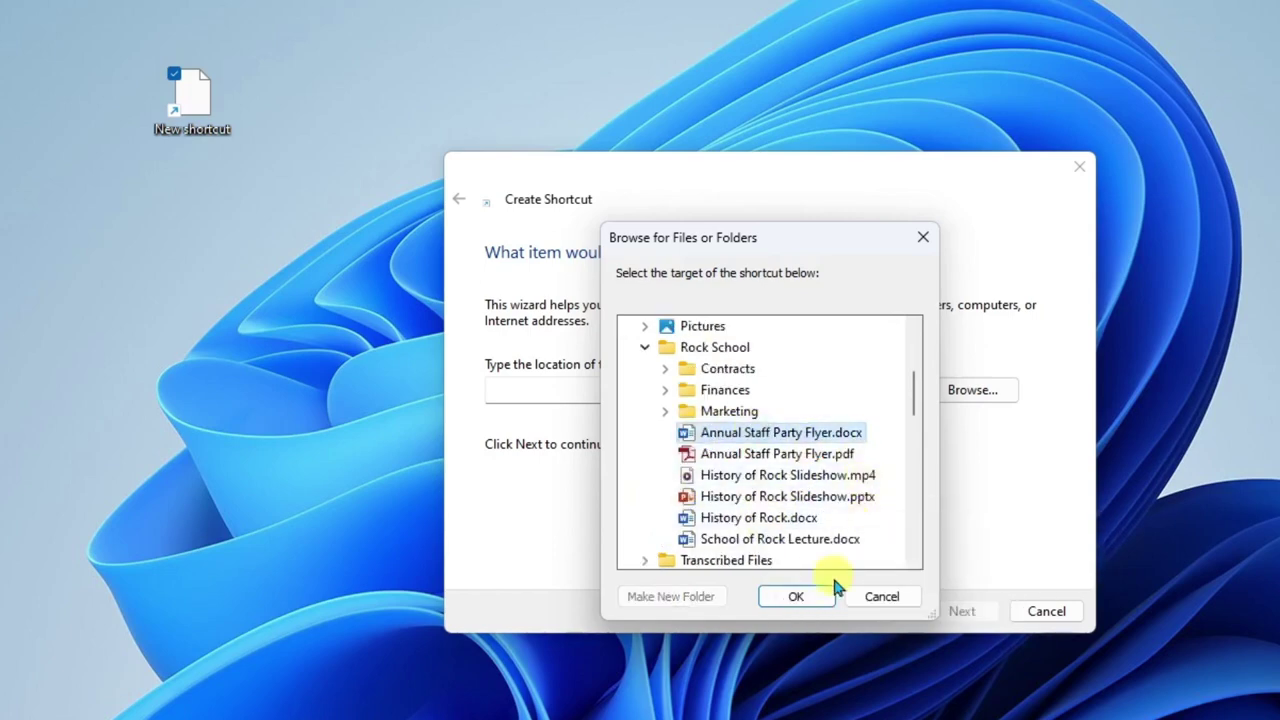
{"action": "left_click", "coordinate": [800, 597]}
{"action": "left_click", "coordinate": [960, 611]}
{"action": "key", "text": "BackSpace"}
{"action": "key", "text": "BackSpace"}
{"action": "key", "text": "BackSpace"}
{"action": "key", "text": "BackSpace"}
{"action": "key", "text": "BackSpace"}
{"action": "key", "text": "BackSpace"}
{"action": "key", "text": "BackSpace"}
{"action": "key", "text": "BackSpace"}
{"action": "key", "text": "BackSpace"}
{"action": "key", "text": "BackSpace"}
{"action": "key", "text": "BackSpace"}
{"action": "left_click", "coordinate": [961, 611]}
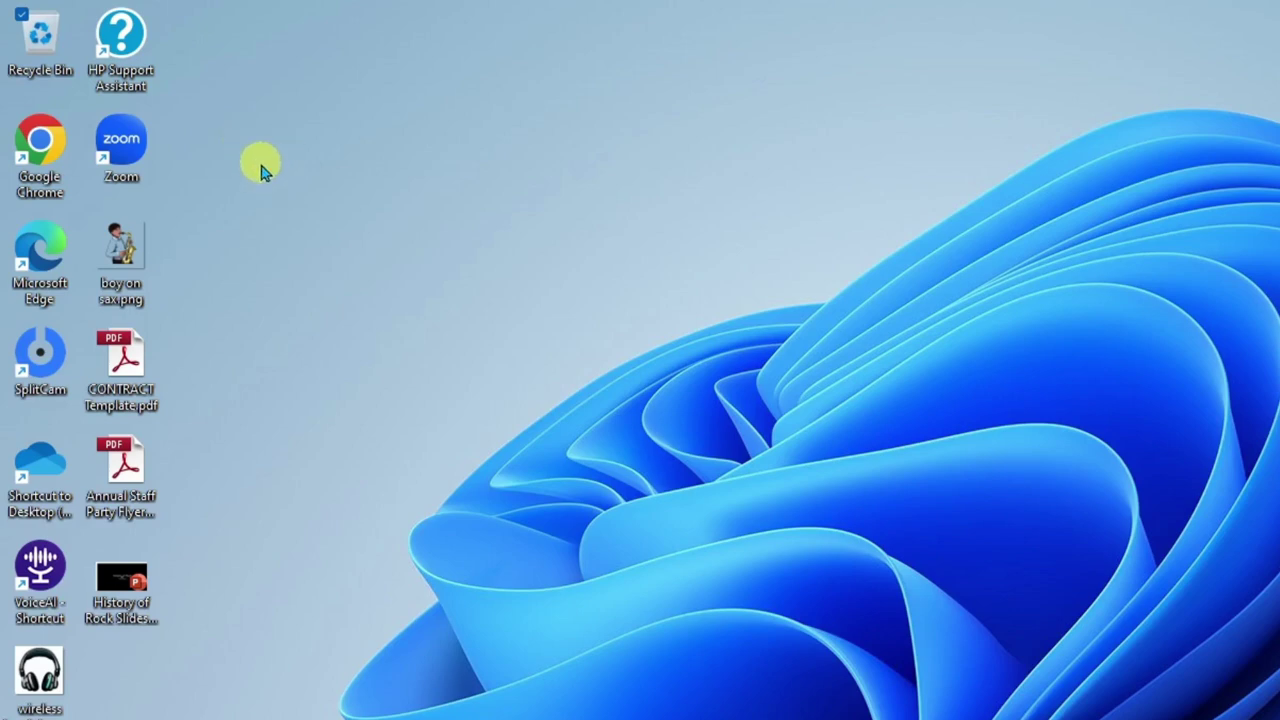
{"action": "left_click", "coordinate": [126, 248]}
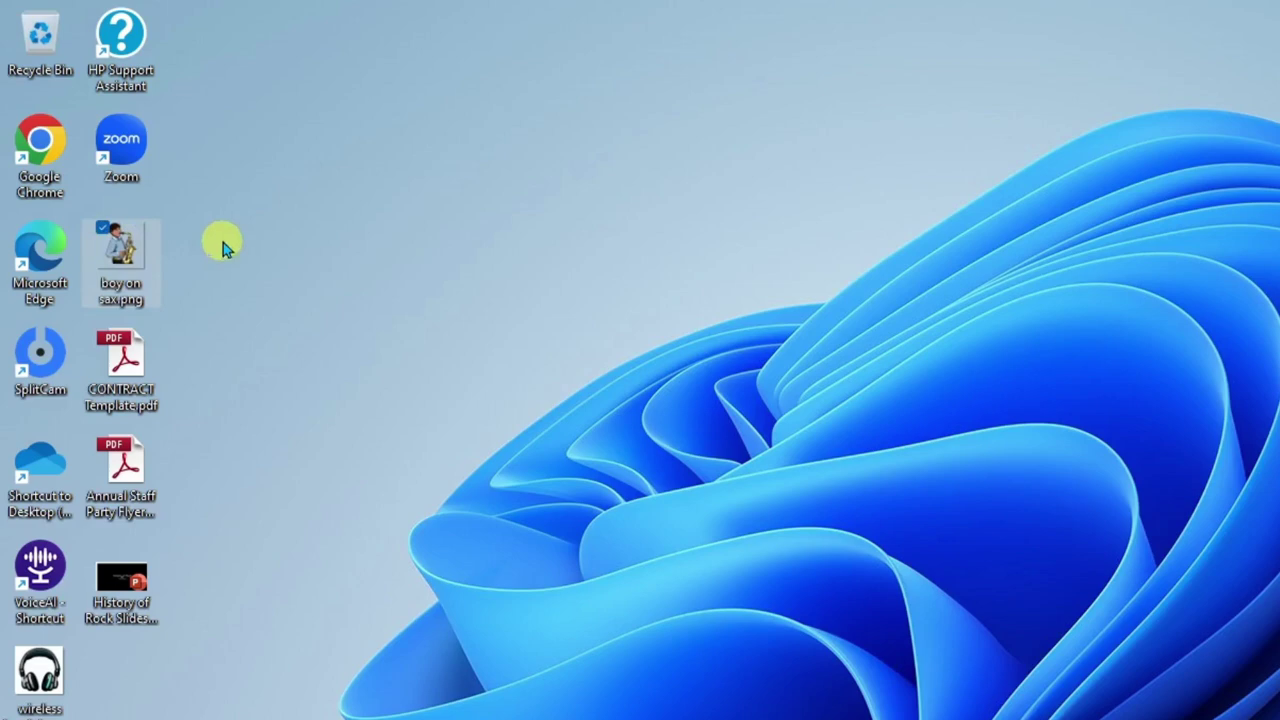
{"action": "left_click", "coordinate": [212, 242]}
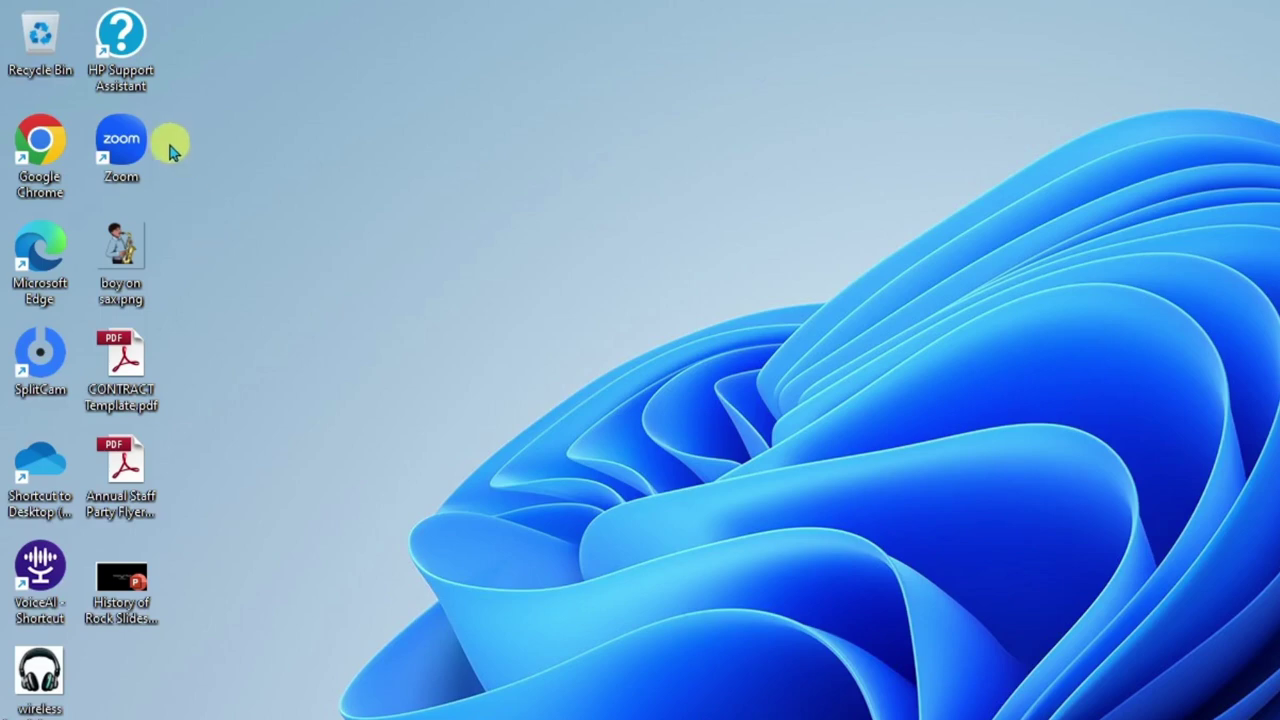
{"action": "left_click", "coordinate": [137, 153]}
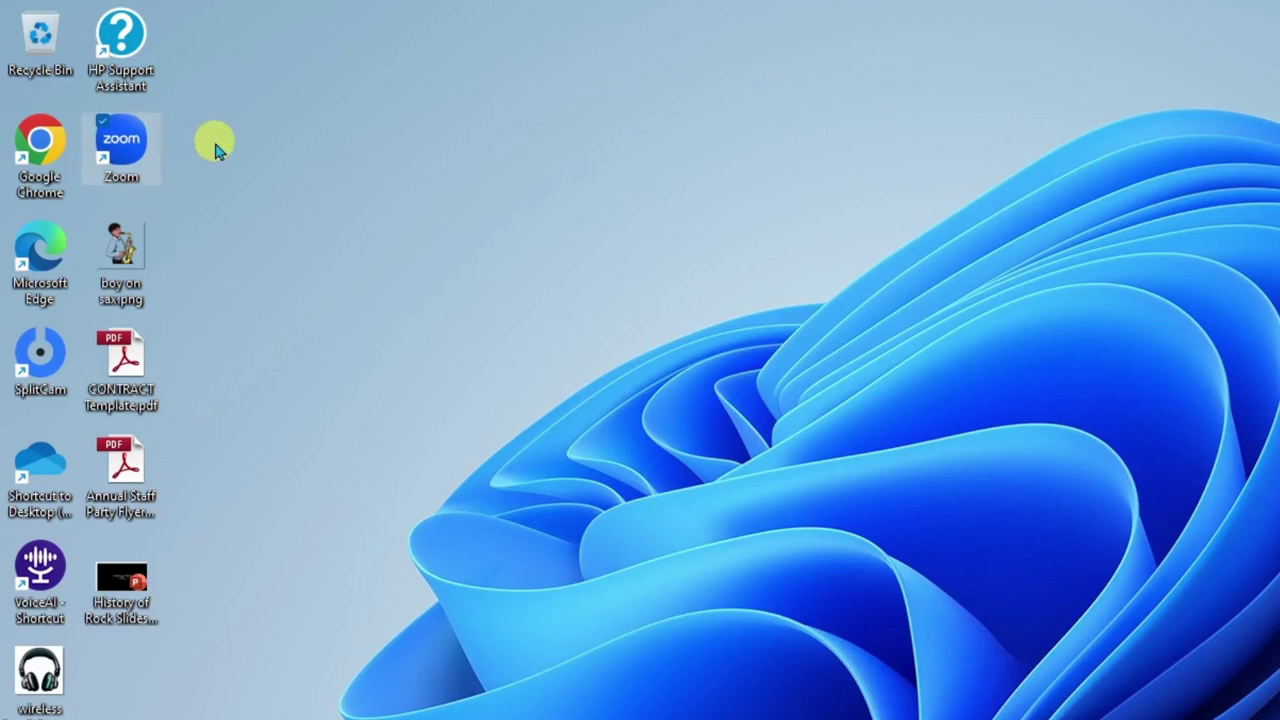
{"action": "left_click", "coordinate": [184, 143]}
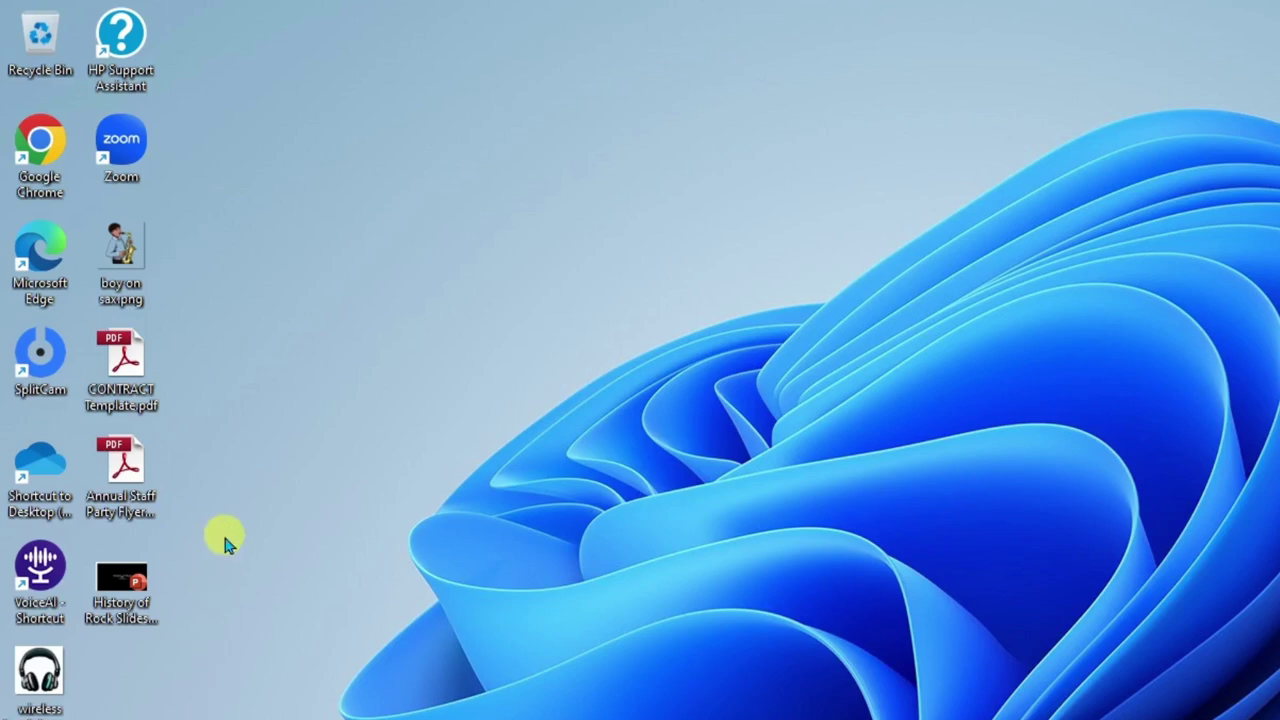
{"action": "right_click", "coordinate": [283, 170]}
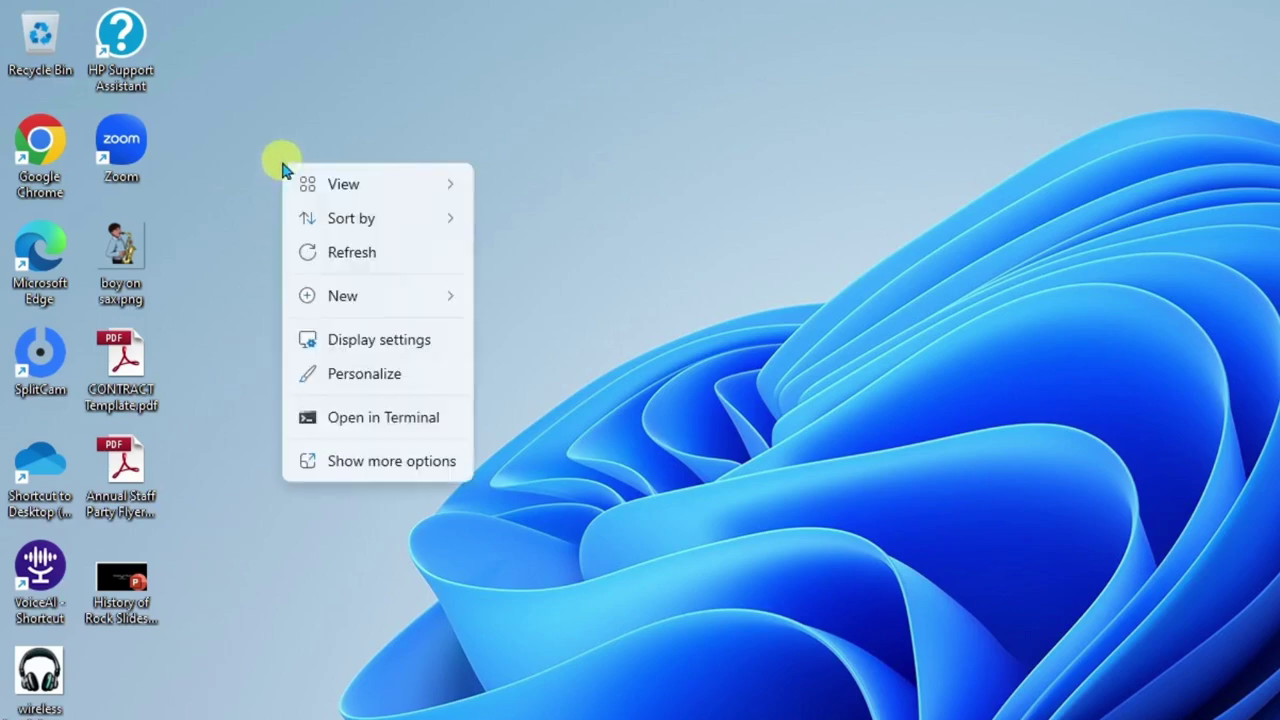
{"action": "mouse_move", "coordinate": [353, 189]}
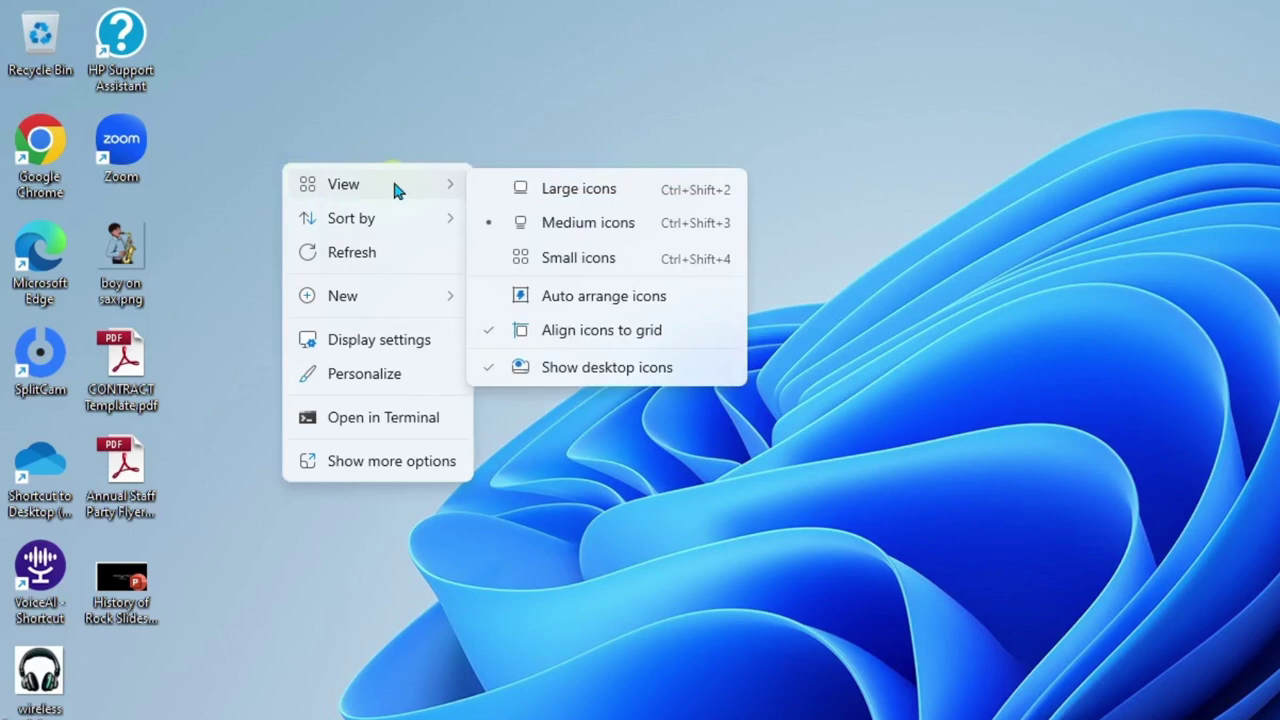
{"action": "left_click", "coordinate": [605, 192]}
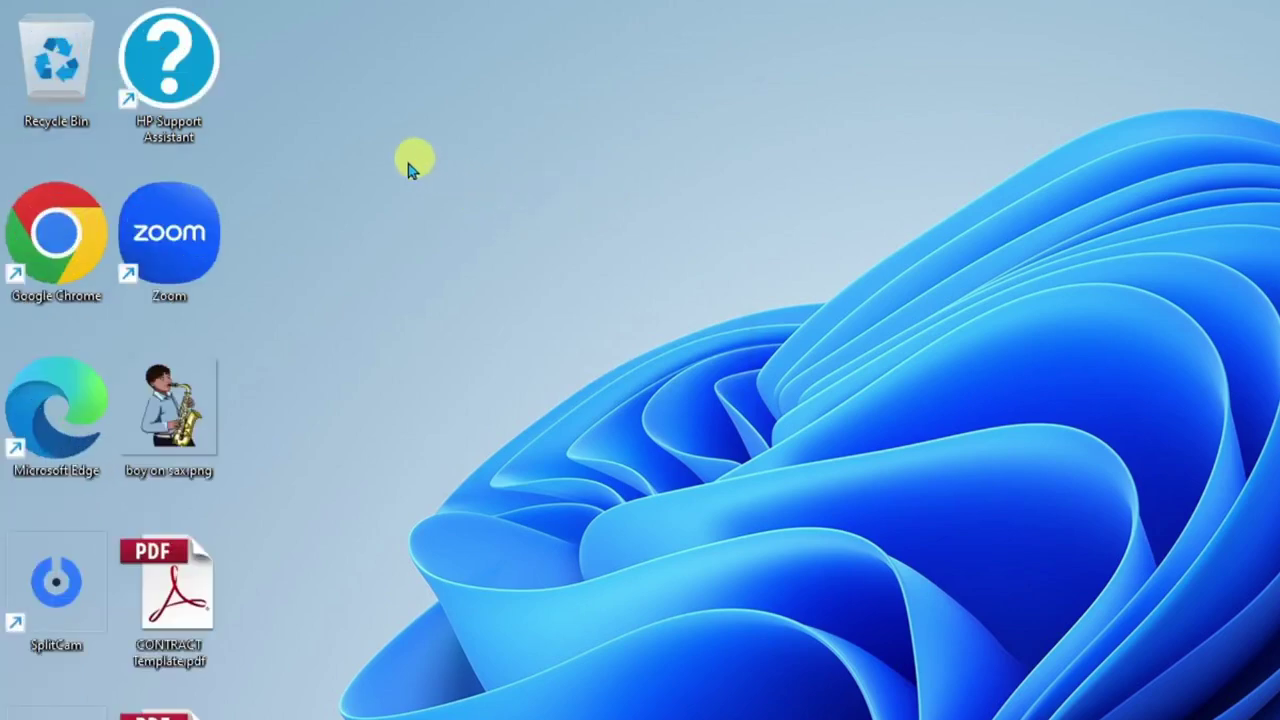
{"action": "right_click", "coordinate": [378, 156]}
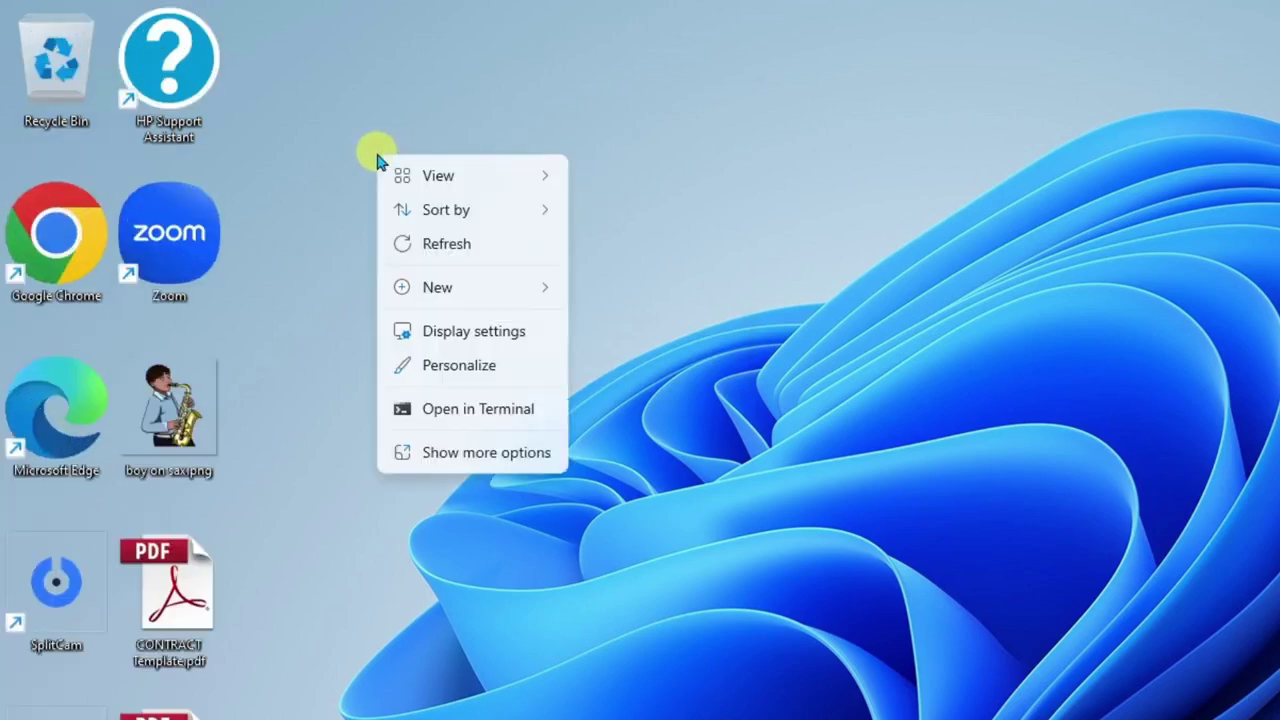
{"action": "mouse_move", "coordinate": [493, 180]}
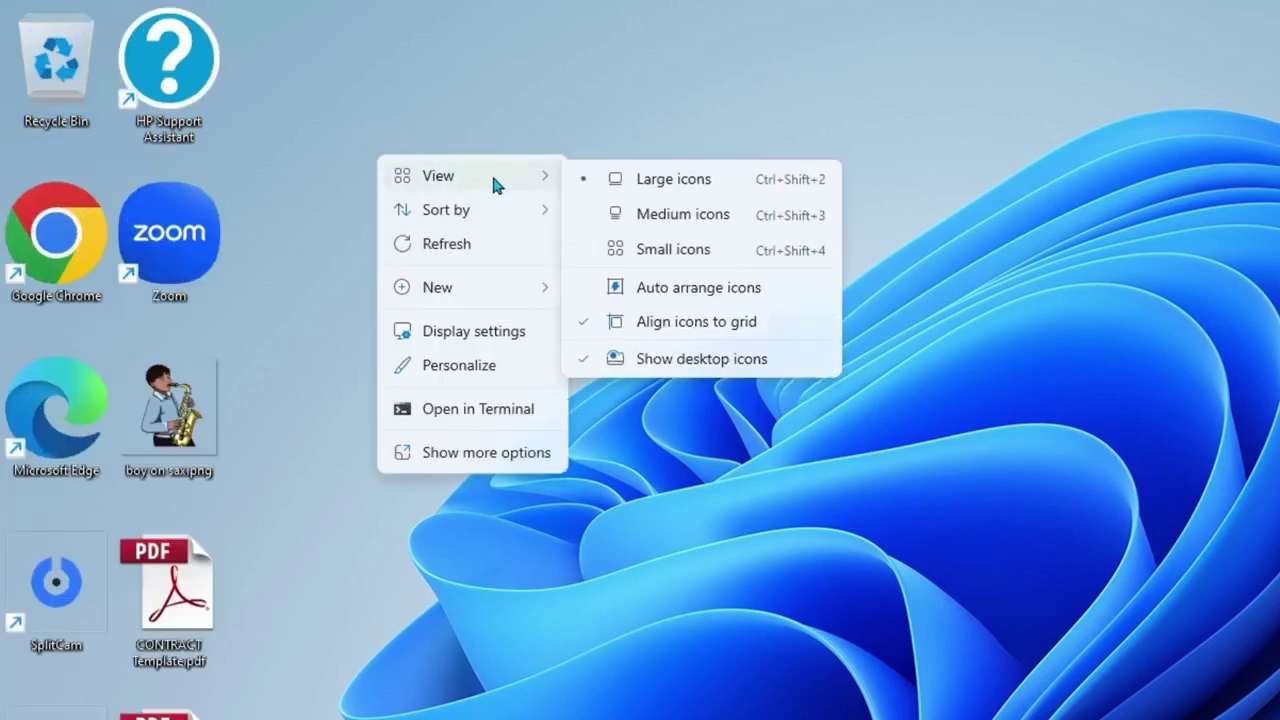
{"action": "left_click", "coordinate": [647, 250]}
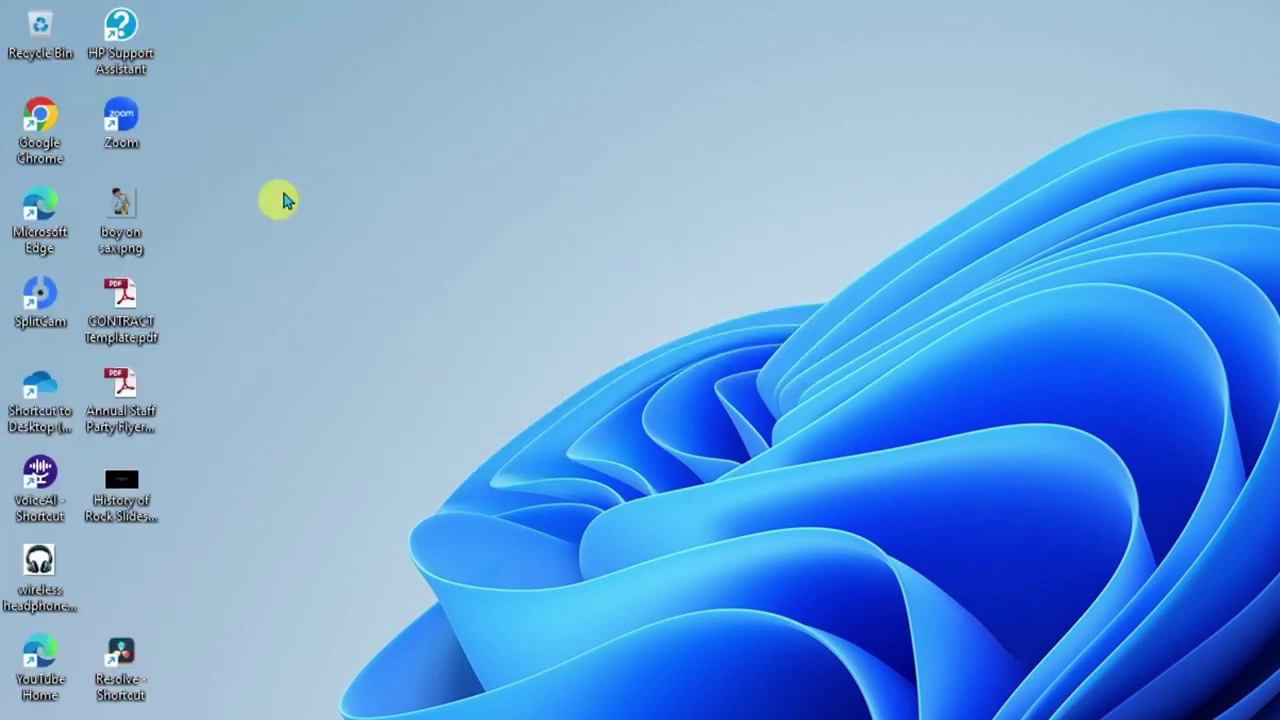
{"action": "right_click", "coordinate": [290, 150]}
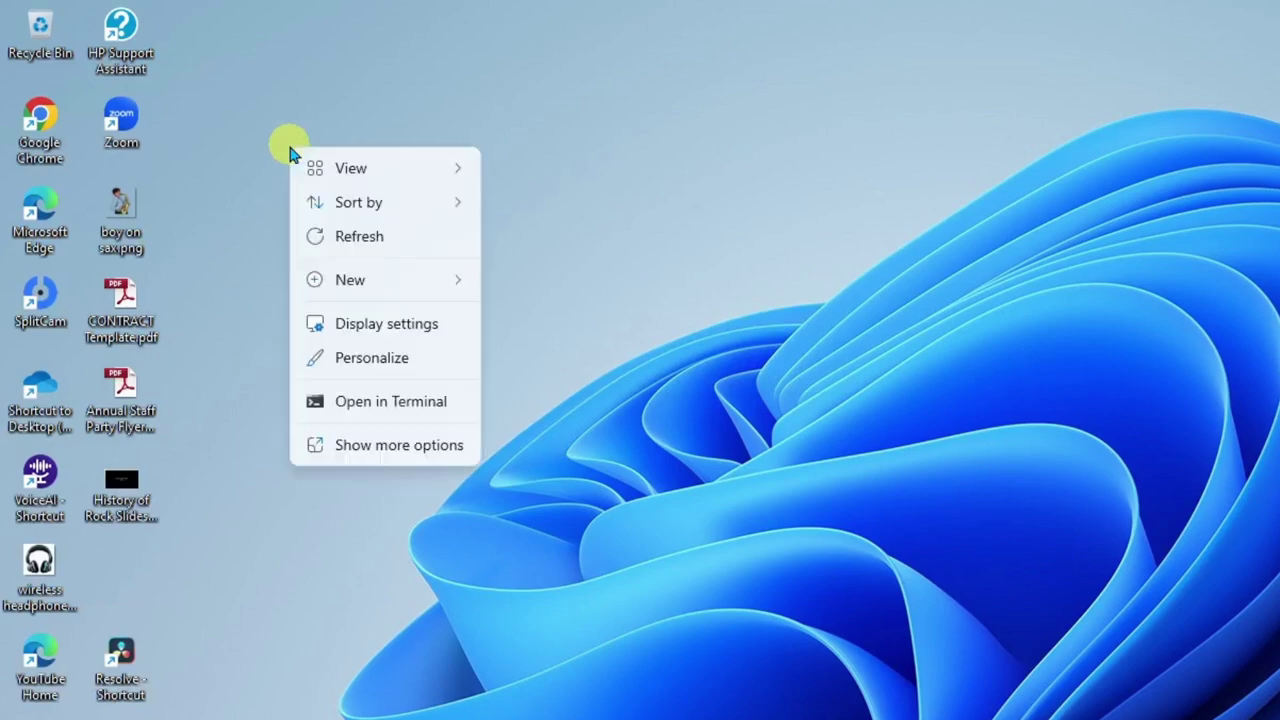
{"action": "mouse_move", "coordinate": [443, 167]}
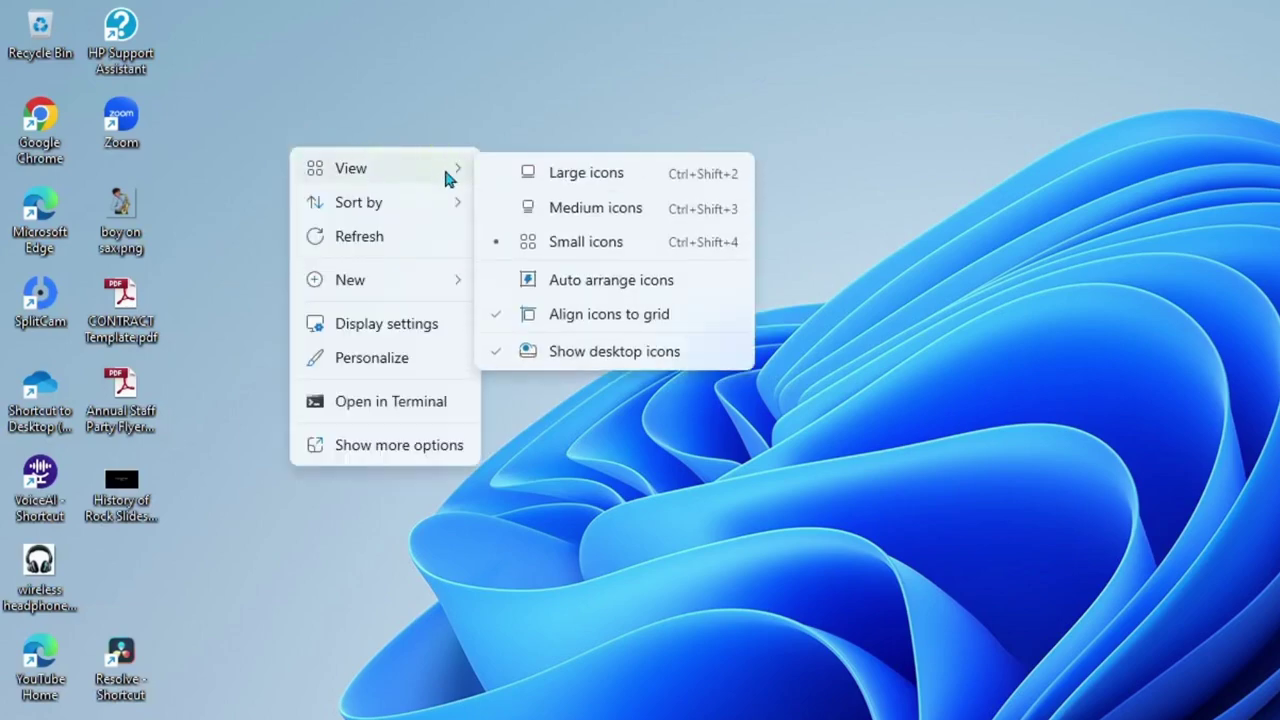
{"action": "left_click", "coordinate": [578, 206]}
- Turn on Auto arrange icons, then move SplitCam and Google Chrome up the second column
{"action": "right_click", "coordinate": [358, 150]}
{"action": "mouse_move", "coordinate": [513, 184]}
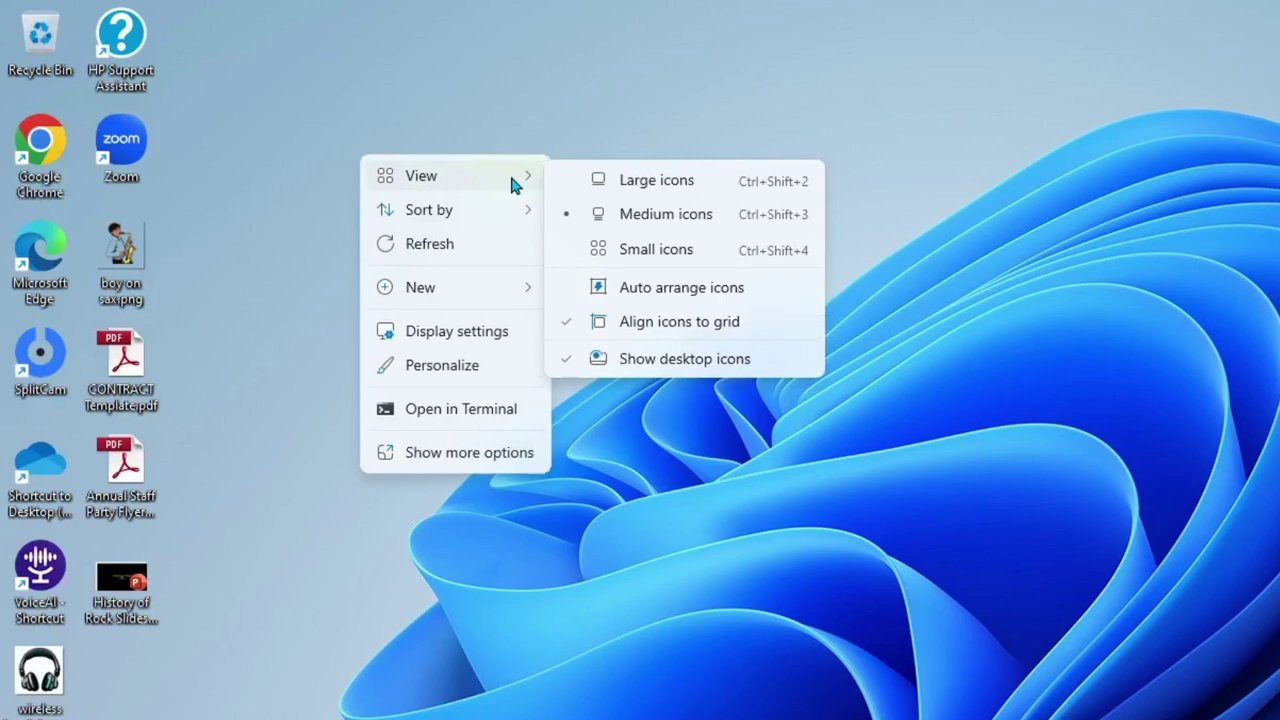
{"action": "left_click", "coordinate": [724, 293]}
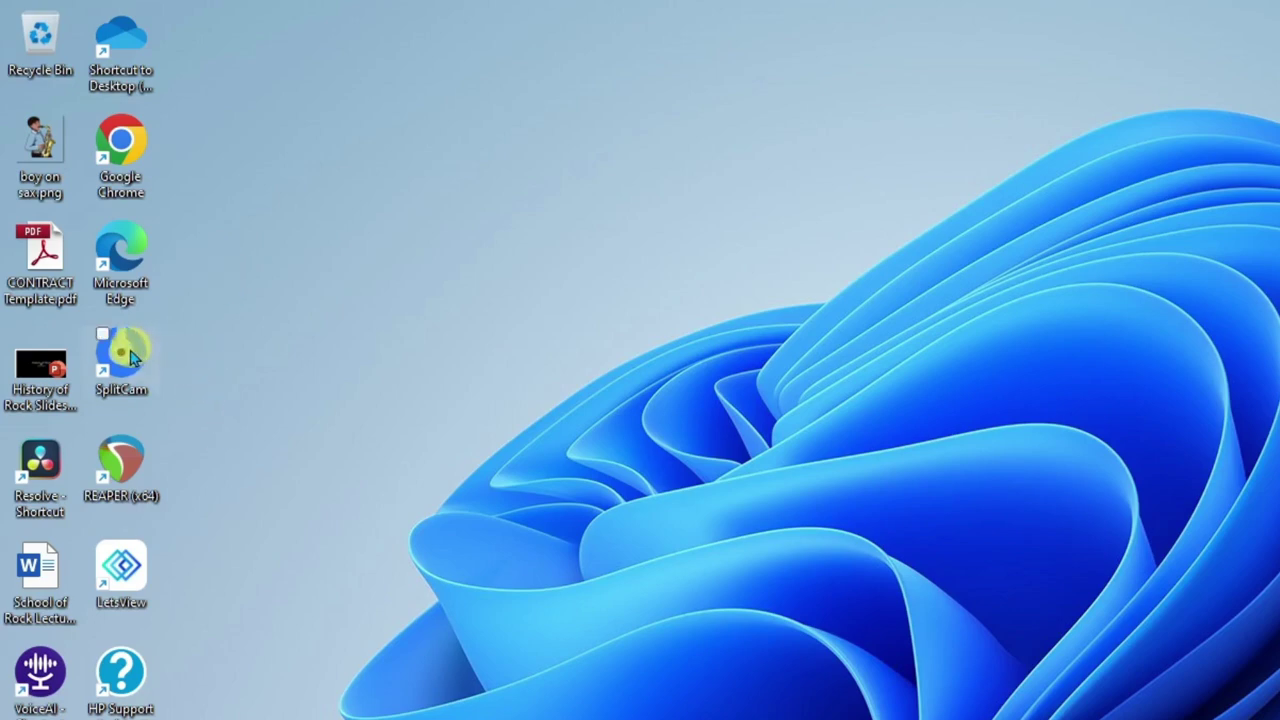
{"action": "left_click_drag", "start_coordinate": [122, 350], "coordinate": [529, 142]}
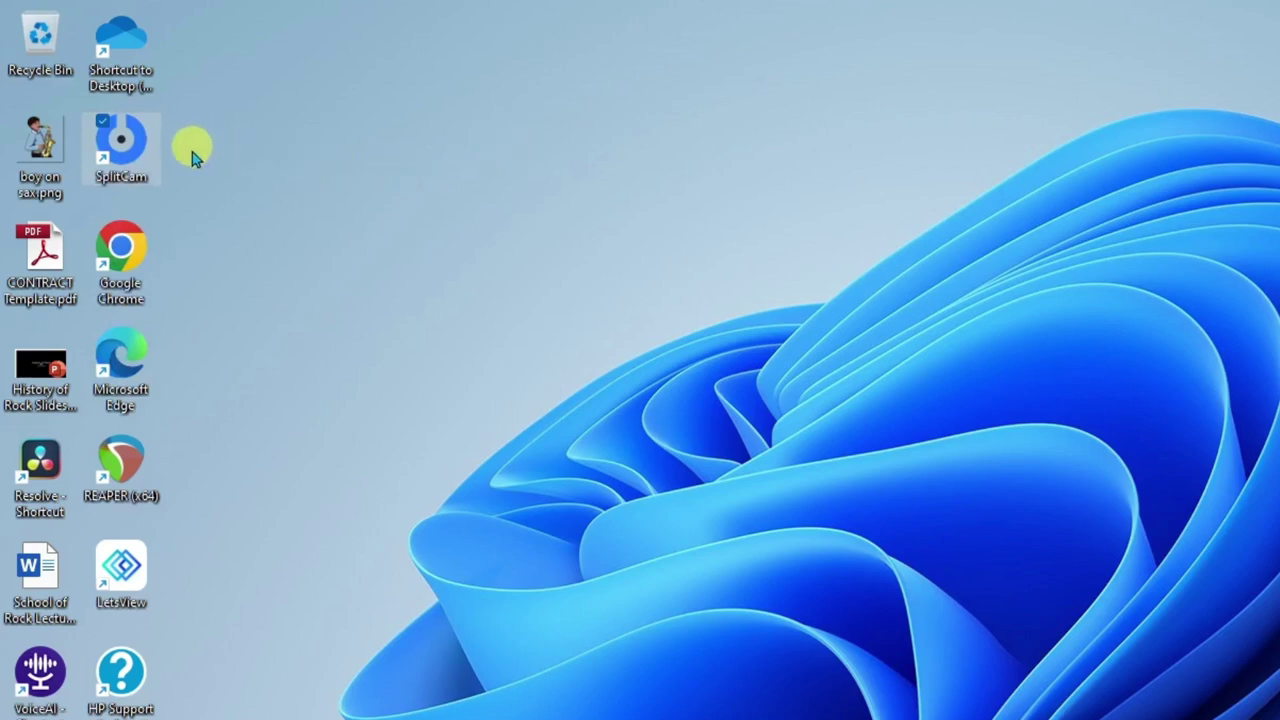
{"action": "left_click_drag", "start_coordinate": [122, 248], "coordinate": [458, 150]}
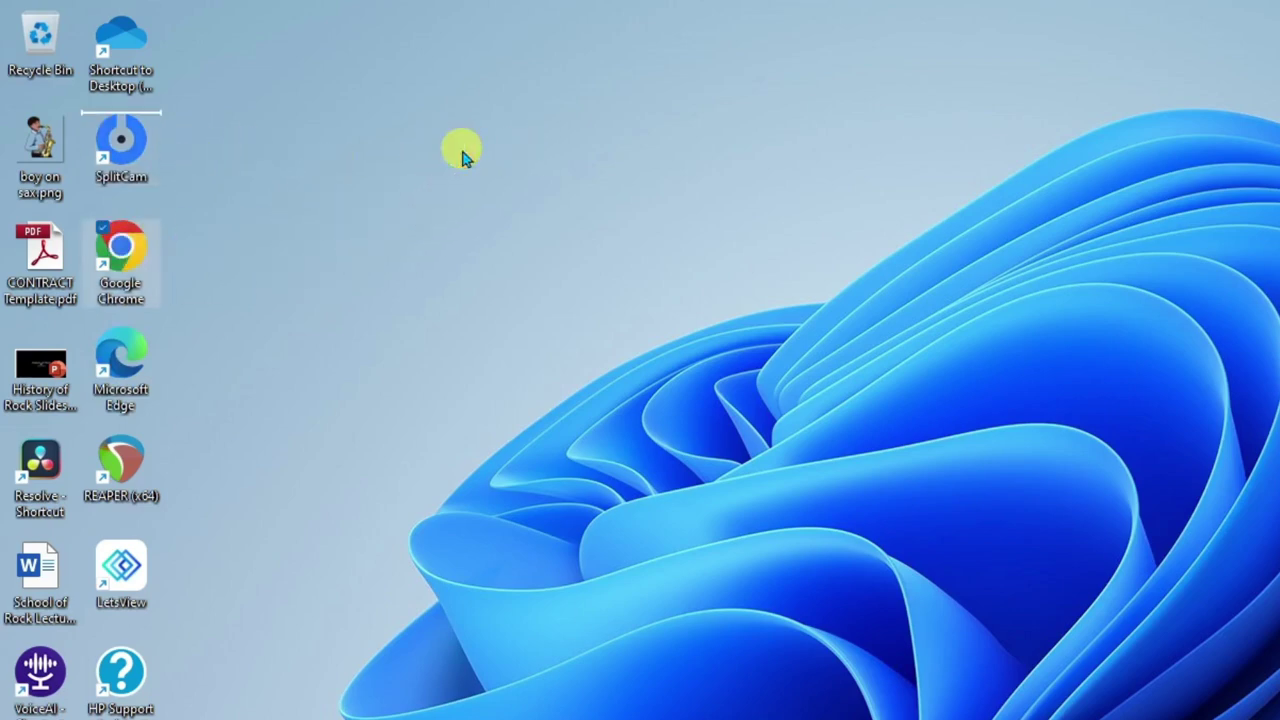
- Turn off Auto arrange icons in the desktop View menu
{"action": "right_click", "coordinate": [415, 162]}
{"action": "mouse_move", "coordinate": [496, 182]}
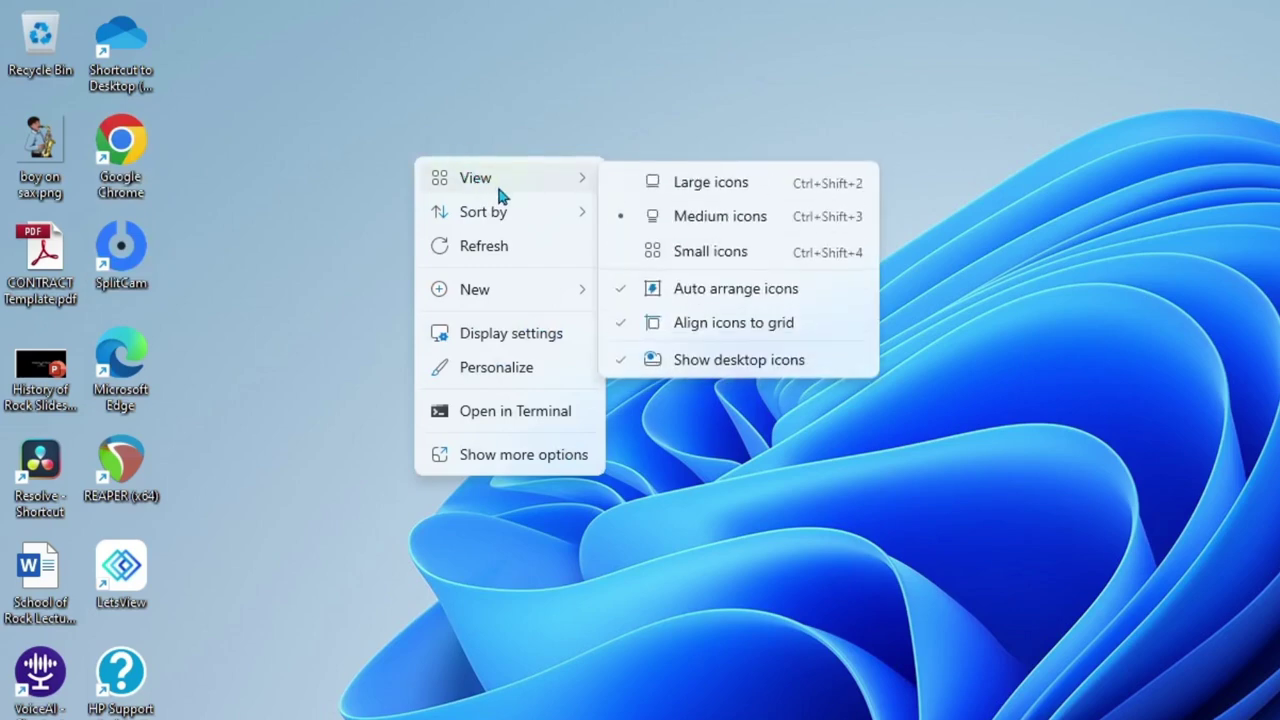
{"action": "left_click", "coordinate": [735, 290]}
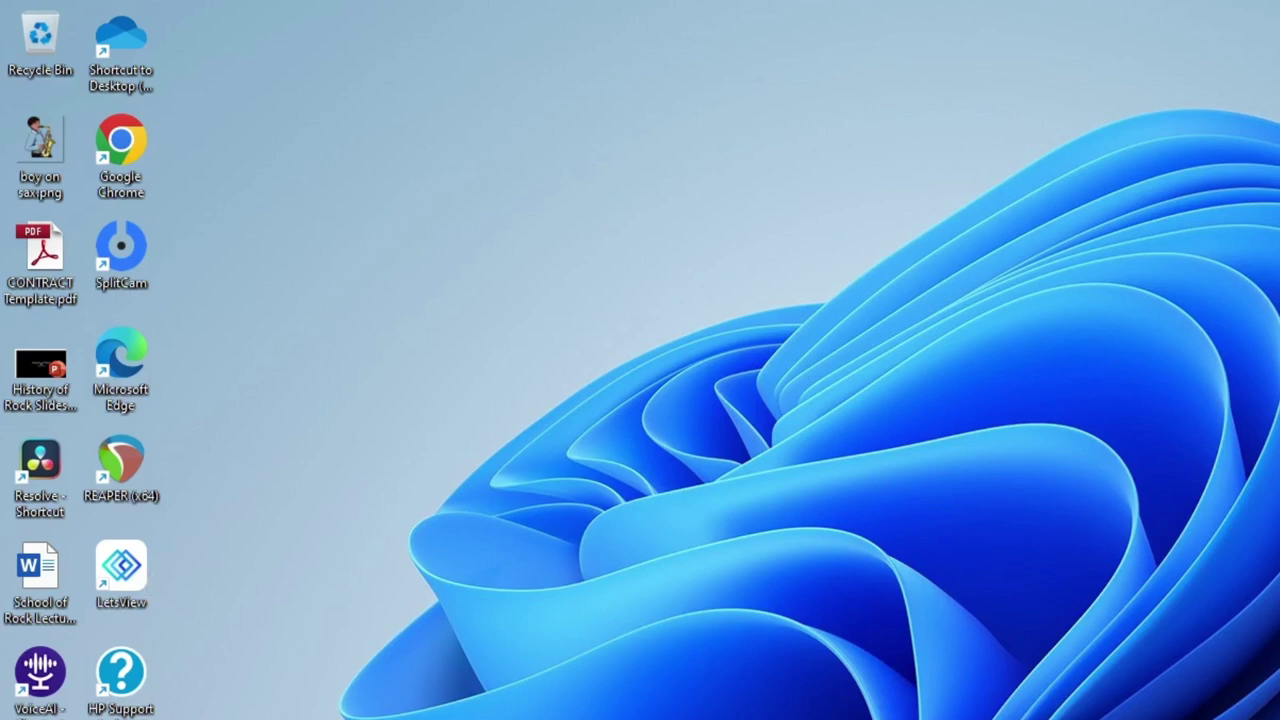
- Place Annual Staff Party Flyer.pdf and CONTRACT Template.pdf side by side at the top centre
{"action": "left_click_drag", "start_coordinate": [225, 718], "coordinate": [496, 54]}
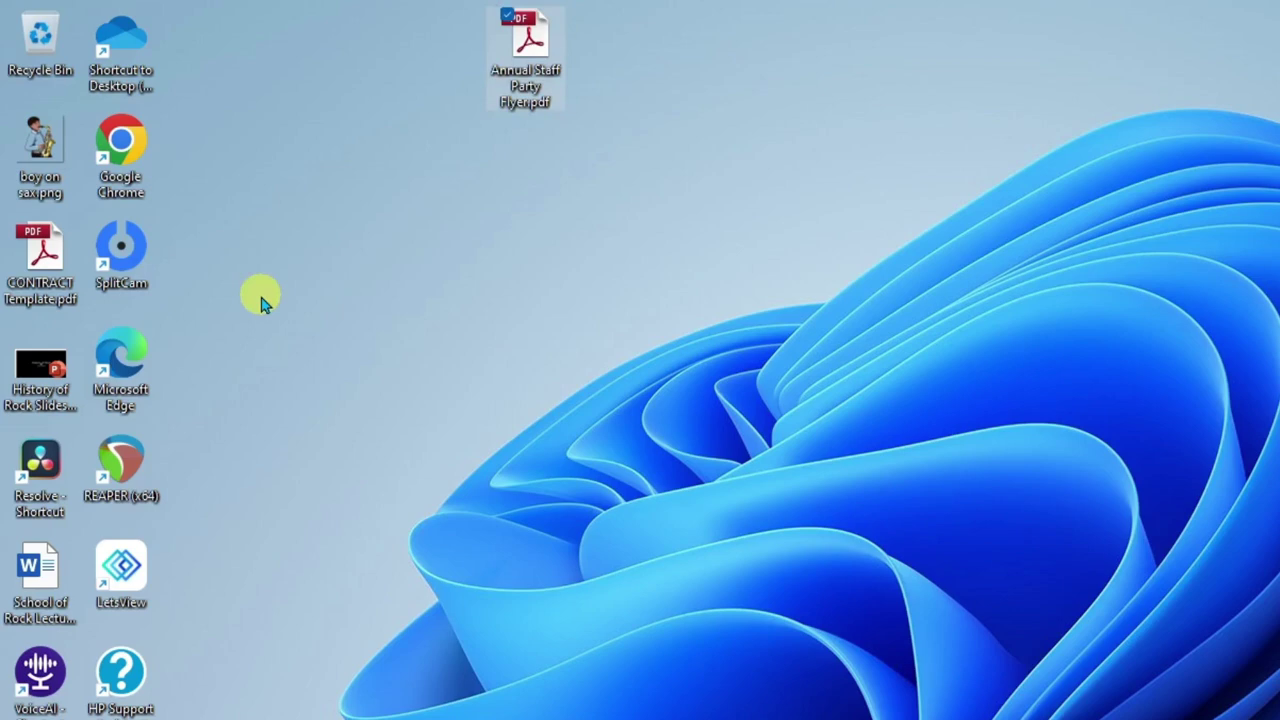
{"action": "left_click", "coordinate": [40, 261]}
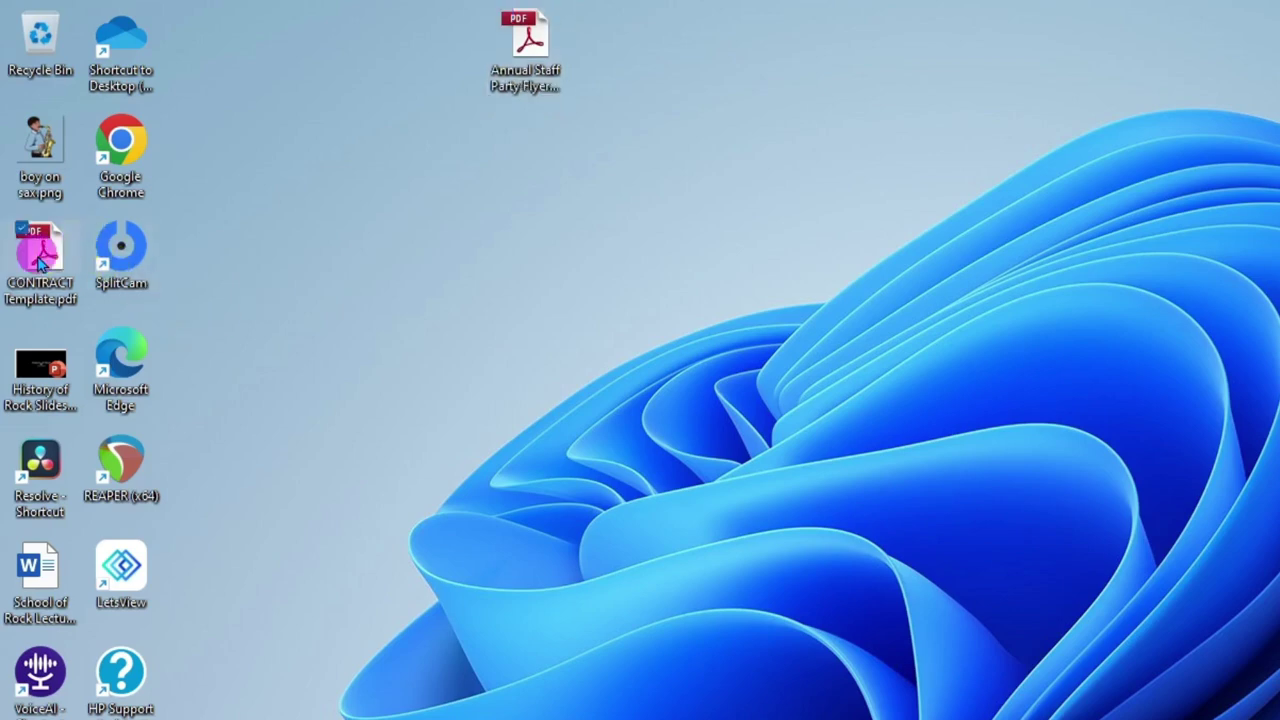
{"action": "left_click_drag", "start_coordinate": [40, 261], "coordinate": [620, 55]}
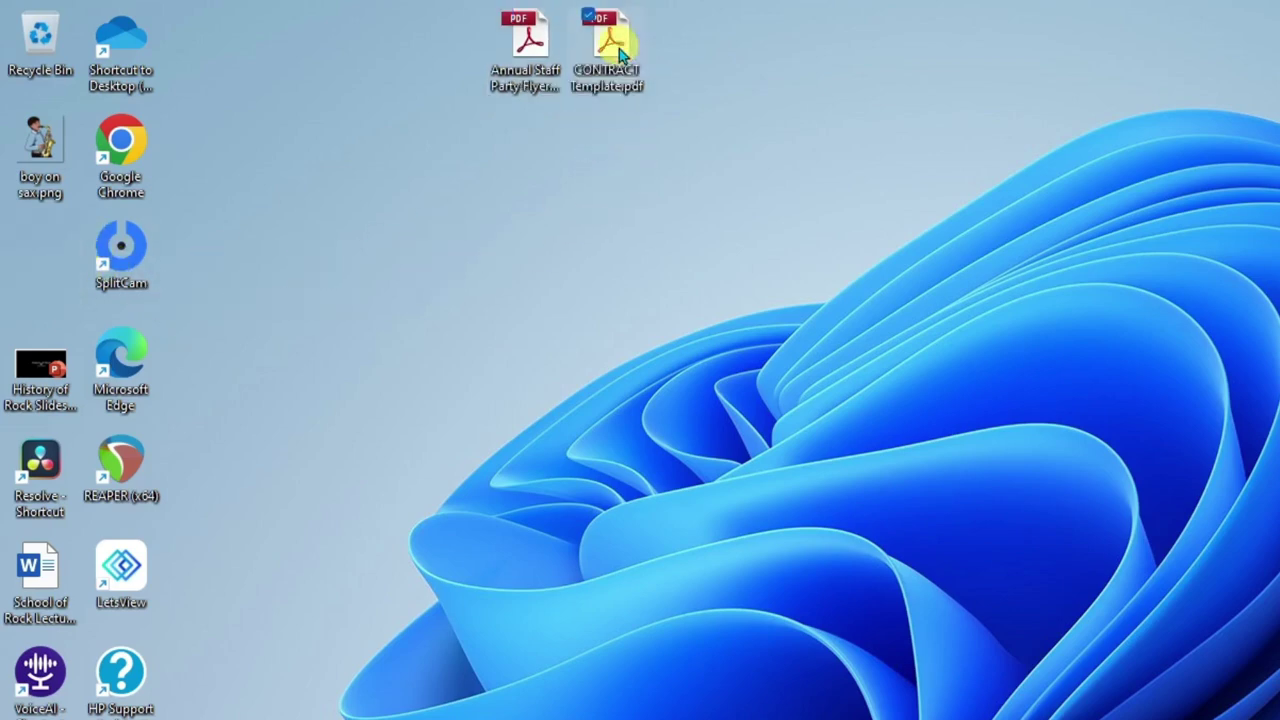
{"action": "left_click", "coordinate": [603, 171]}
- Turn off Align icons to grid and stack the History of Rock slideshow and boy on sax onto the top PDFs
{"action": "right_click", "coordinate": [409, 218]}
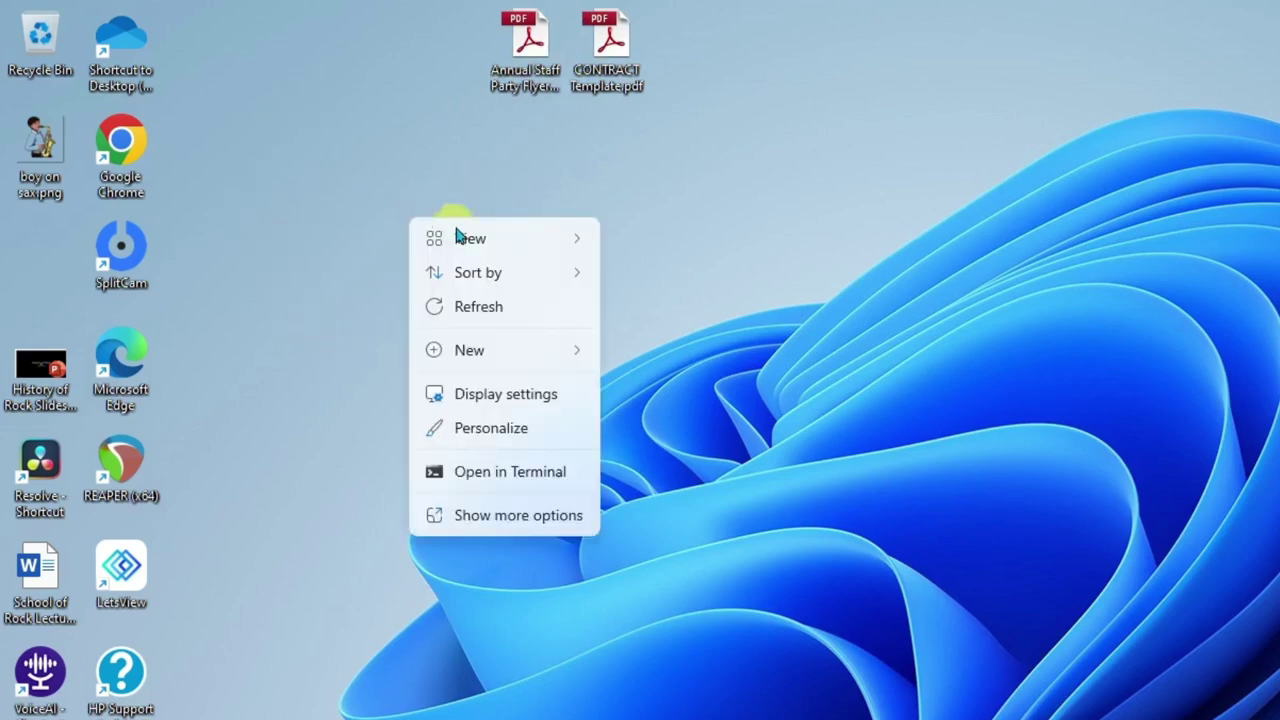
{"action": "mouse_move", "coordinate": [503, 243]}
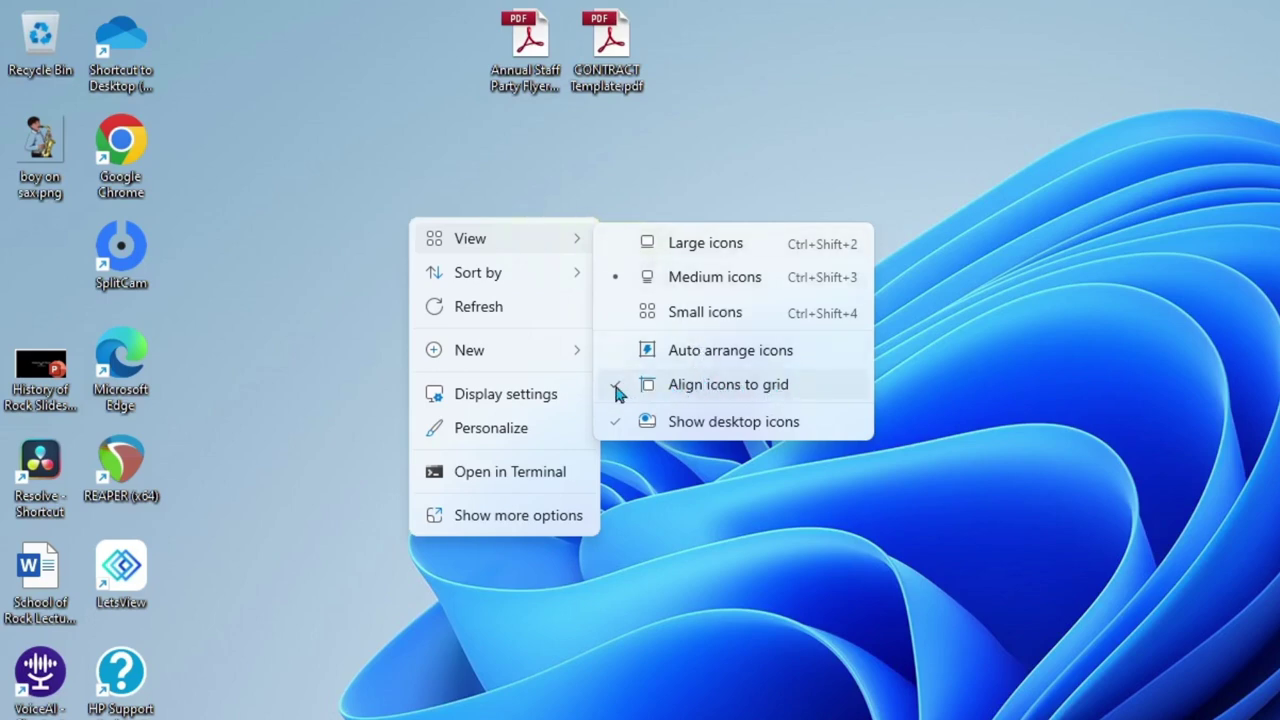
{"action": "left_click", "coordinate": [775, 388]}
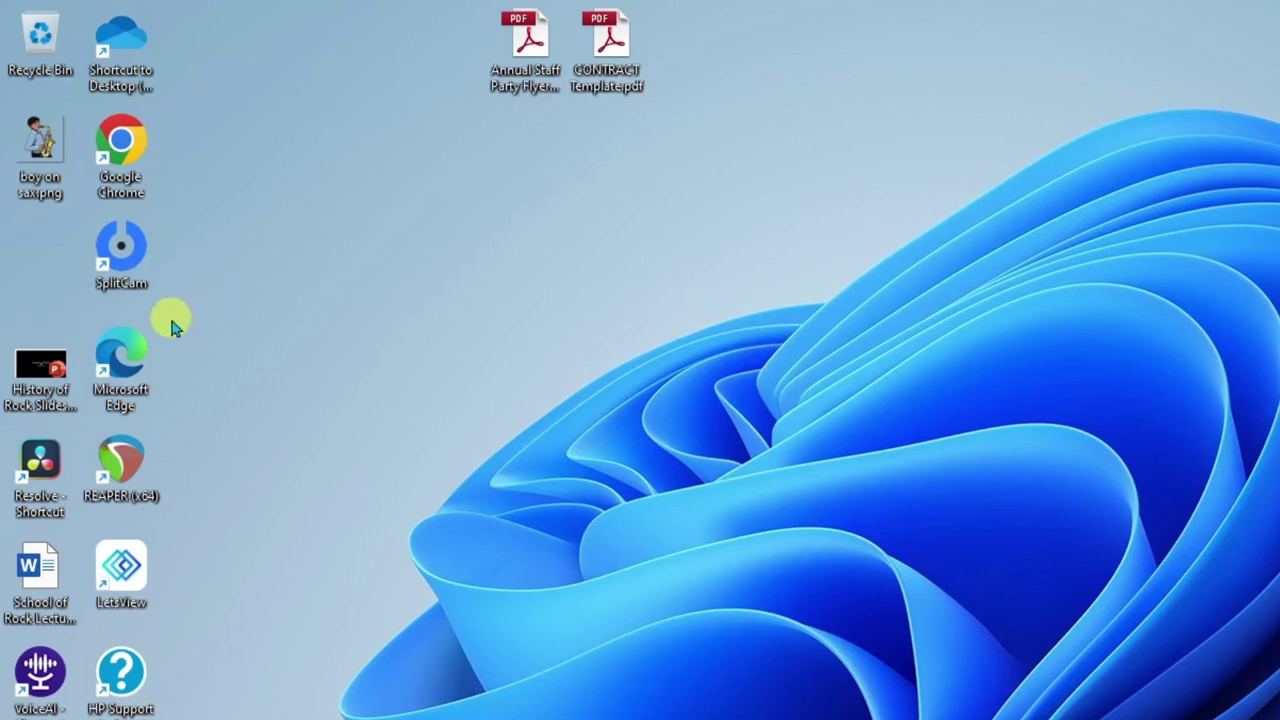
{"action": "left_click_drag", "start_coordinate": [40, 365], "coordinate": [563, 36]}
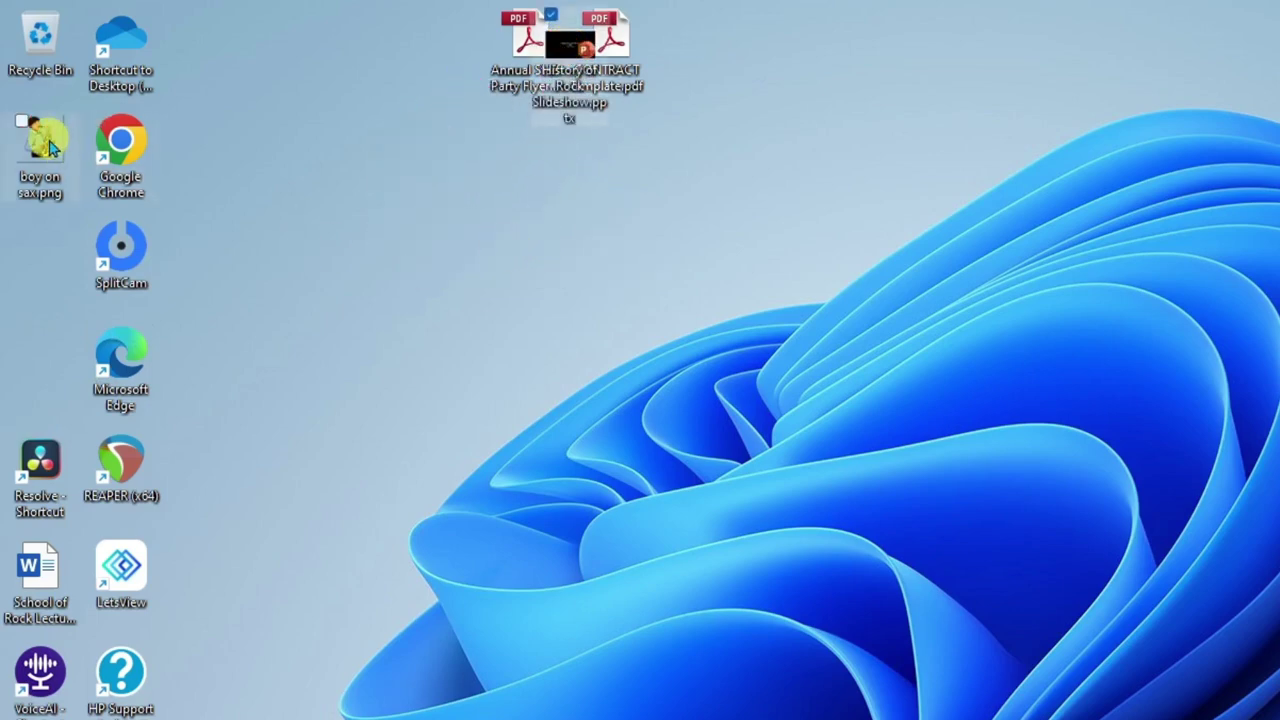
{"action": "left_click_drag", "start_coordinate": [42, 140], "coordinate": [485, 50]}
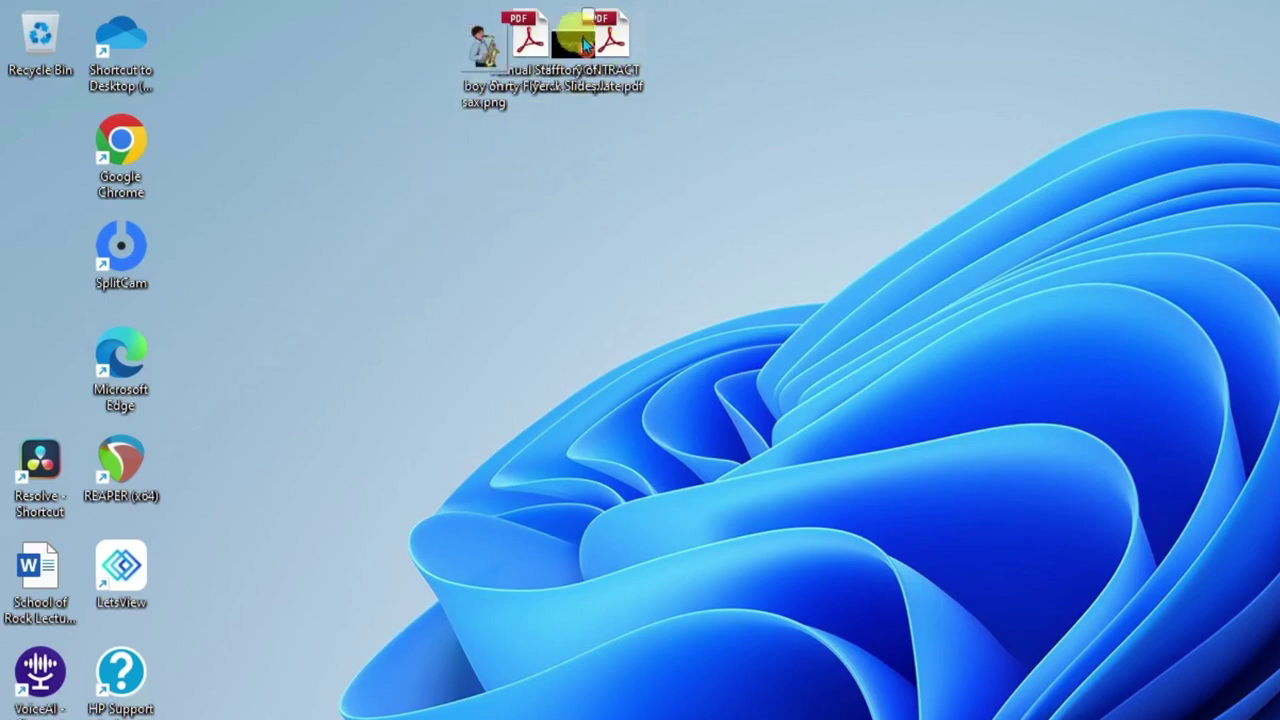
- Turn Align icons to grid back on from the desktop View menu
{"action": "right_click", "coordinate": [372, 258]}
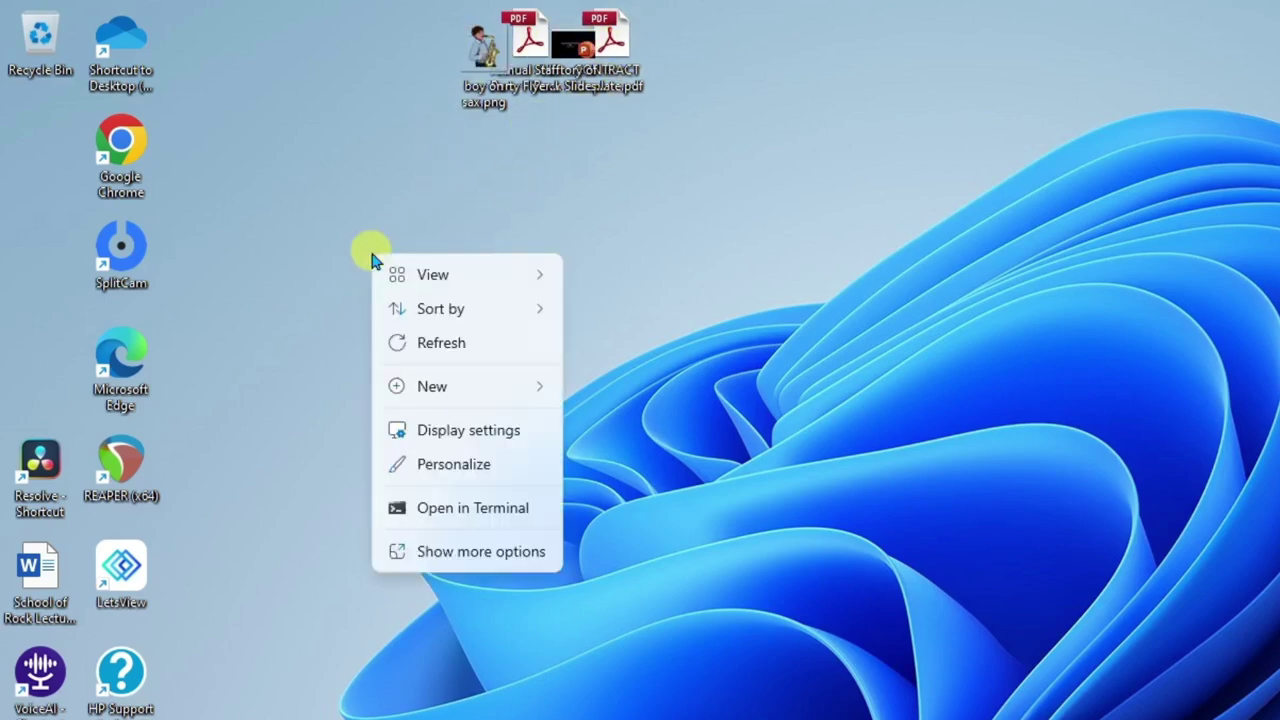
{"action": "mouse_move", "coordinate": [477, 284]}
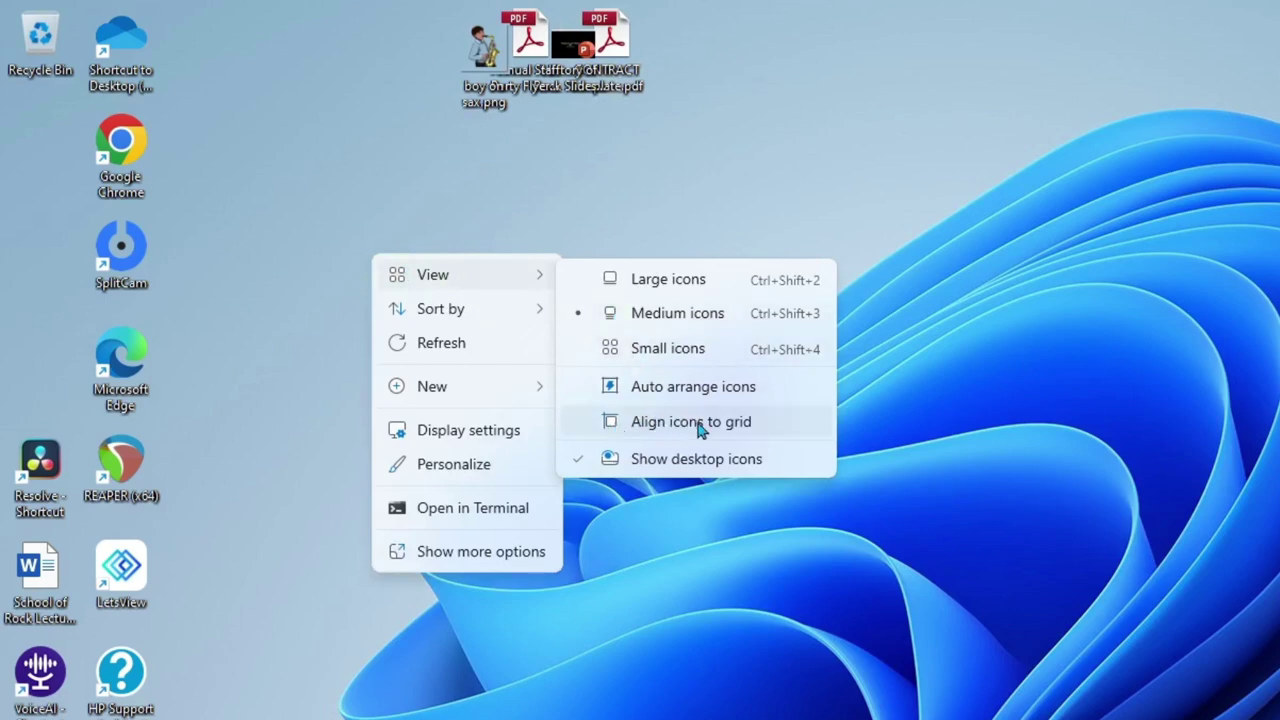
{"action": "left_click", "coordinate": [735, 428]}
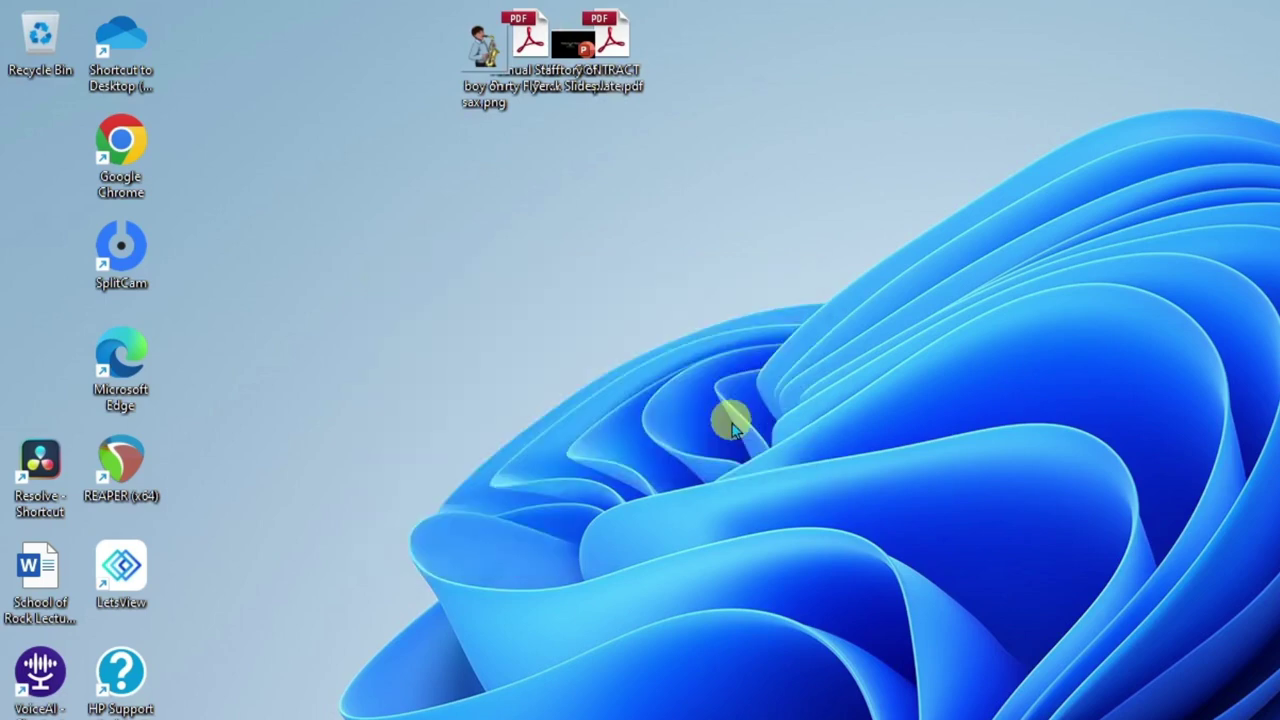
- Bring up the desktop menu's Sort by options
{"action": "right_click", "coordinate": [311, 312]}
{"action": "mouse_move", "coordinate": [400, 337]}
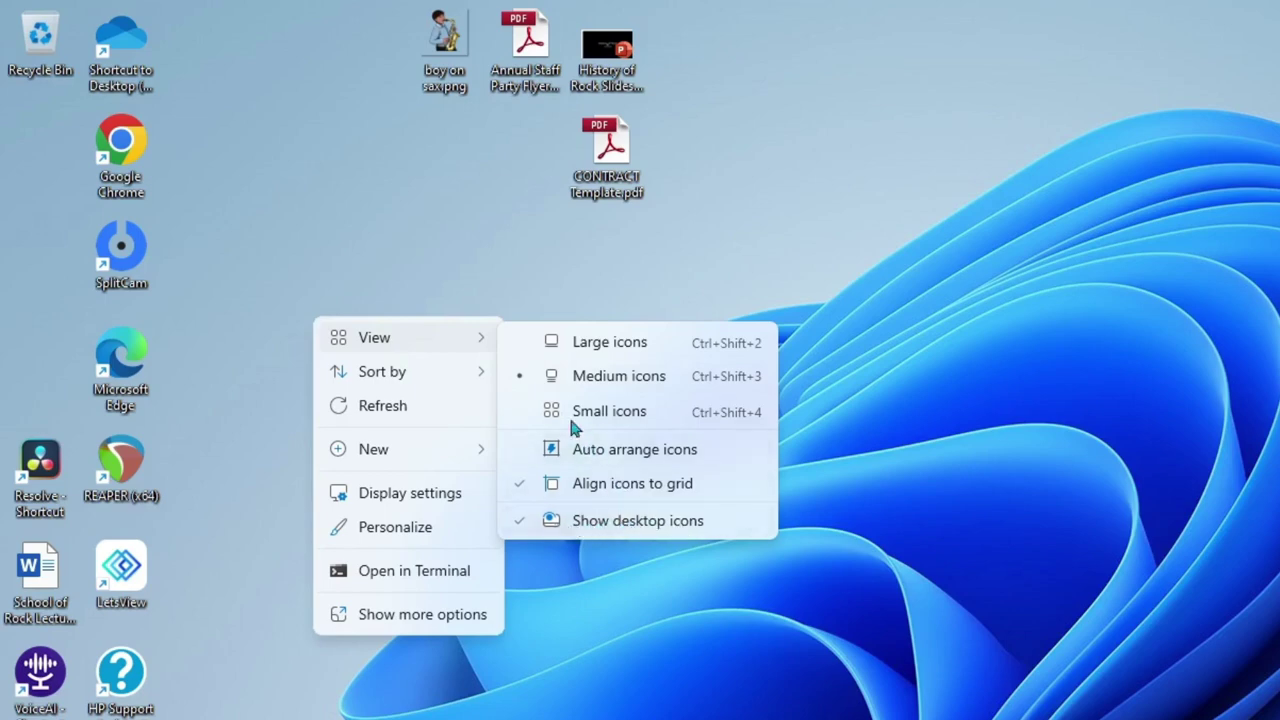
{"action": "mouse_move", "coordinate": [349, 375]}
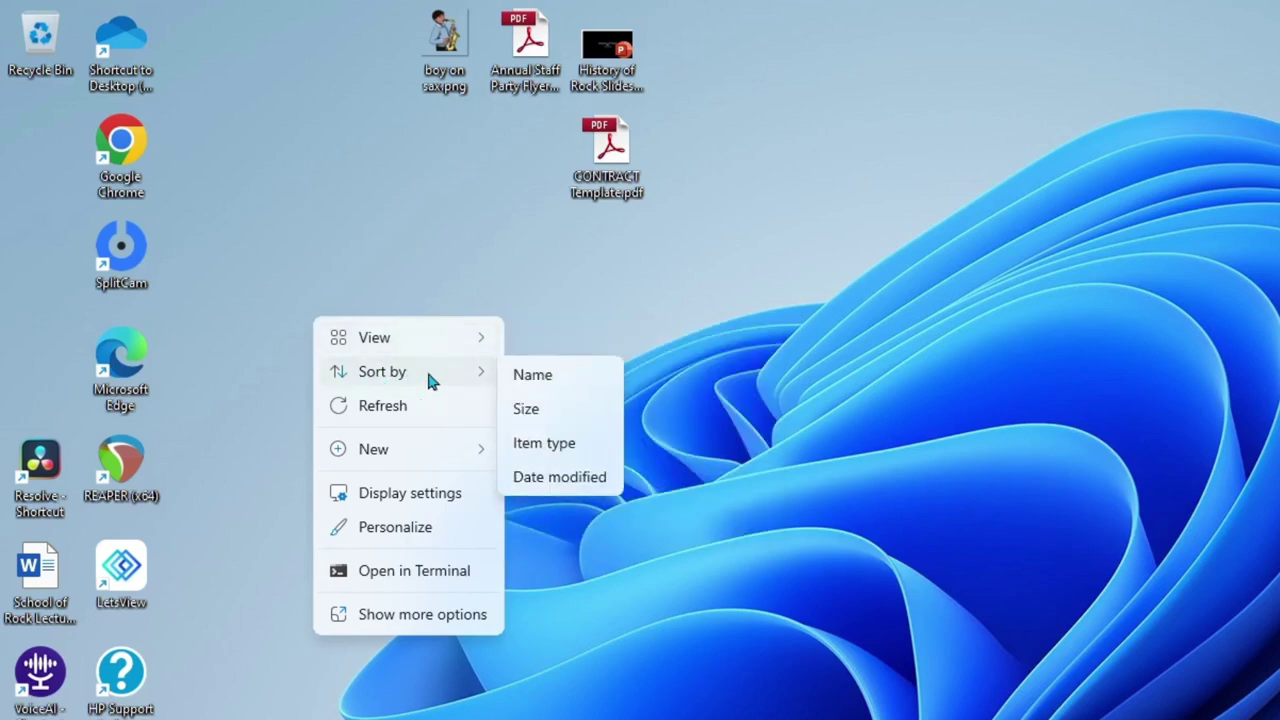
- Sort the desktop icons by Name, then re-sort them by Item type
{"action": "left_click", "coordinate": [571, 378]}
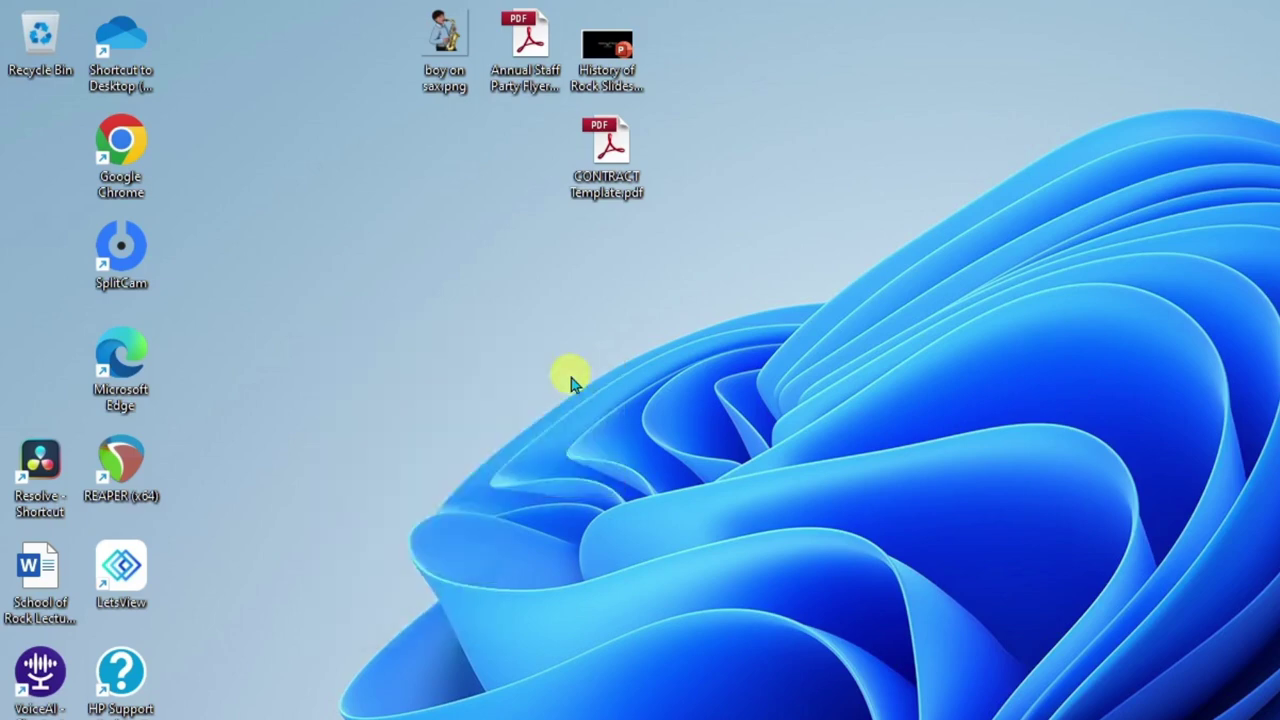
{"action": "right_click", "coordinate": [333, 190]}
{"action": "mouse_move", "coordinate": [445, 247]}
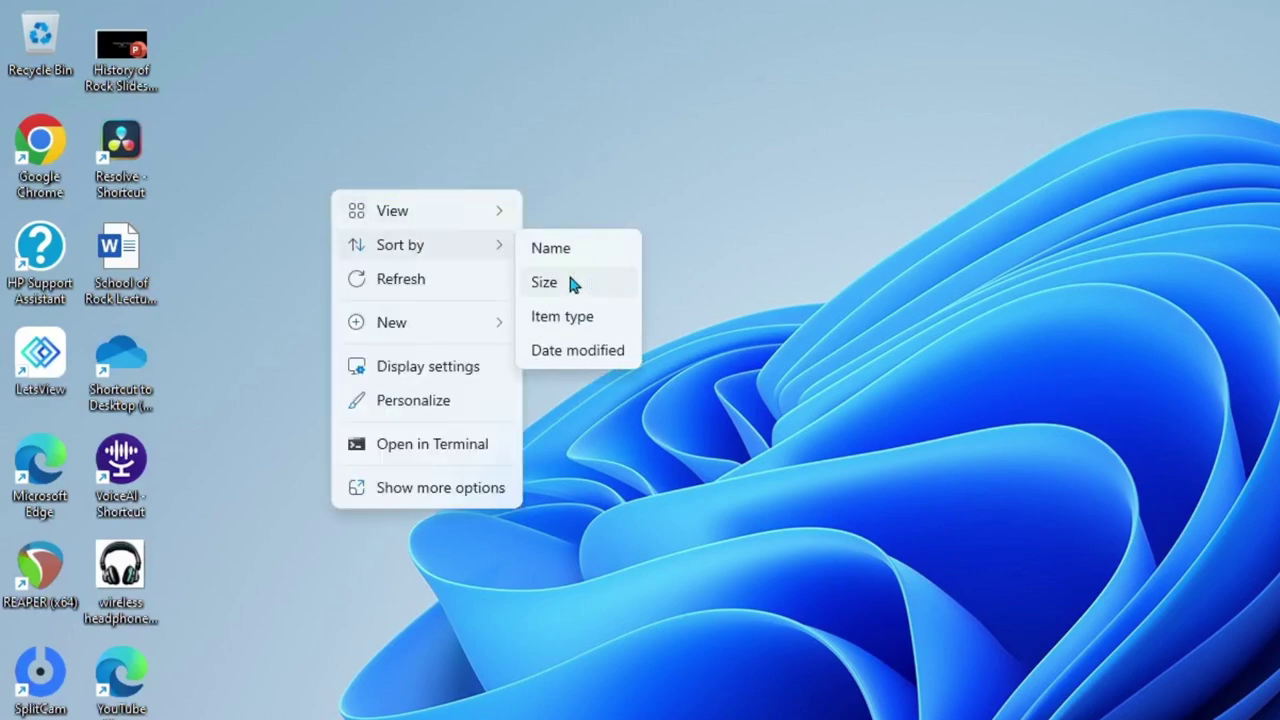
{"action": "left_click", "coordinate": [613, 318]}
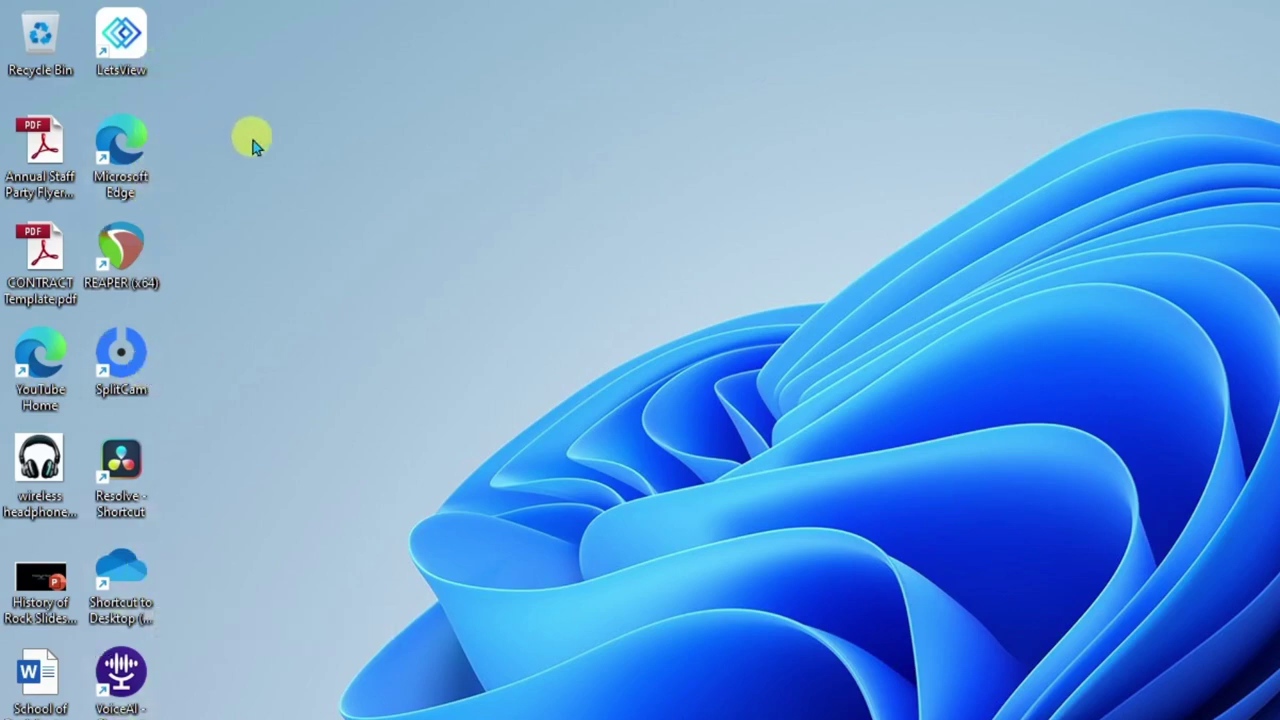
- Show the desktop context menu's New submenu listing Folder, Shortcut and other item types
{"action": "right_click", "coordinate": [309, 147]}
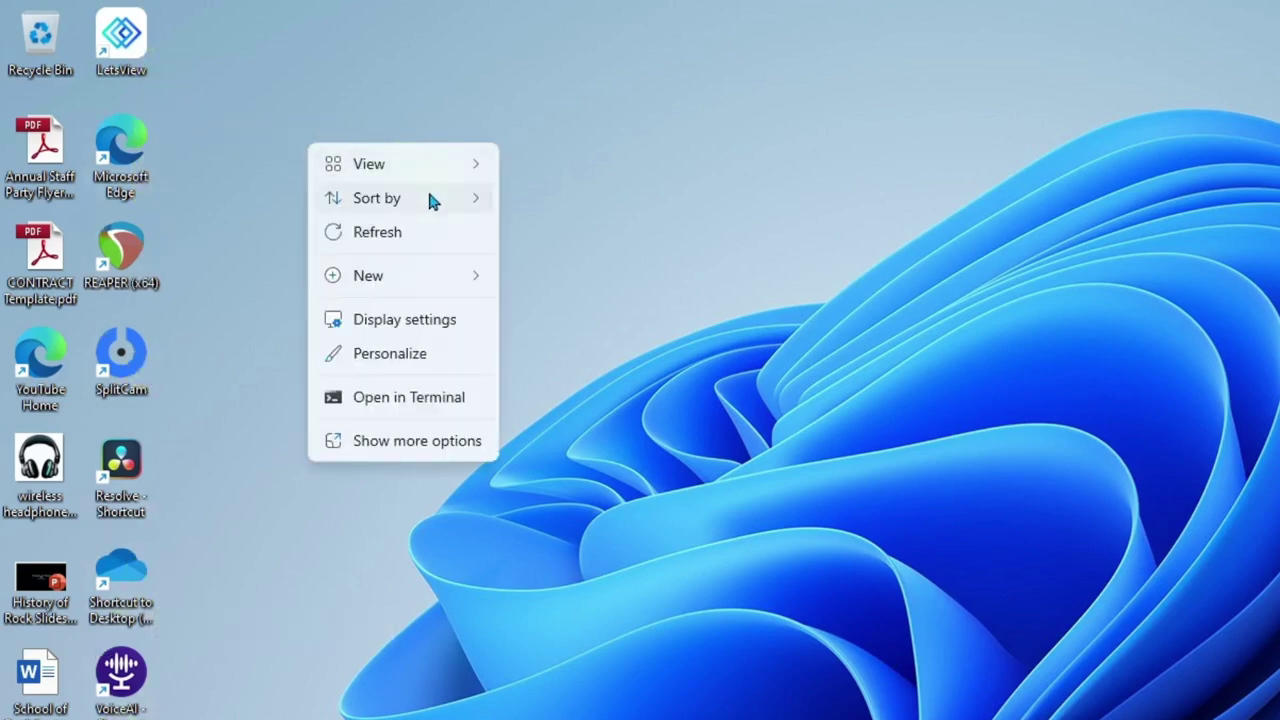
{"action": "mouse_move", "coordinate": [430, 200]}
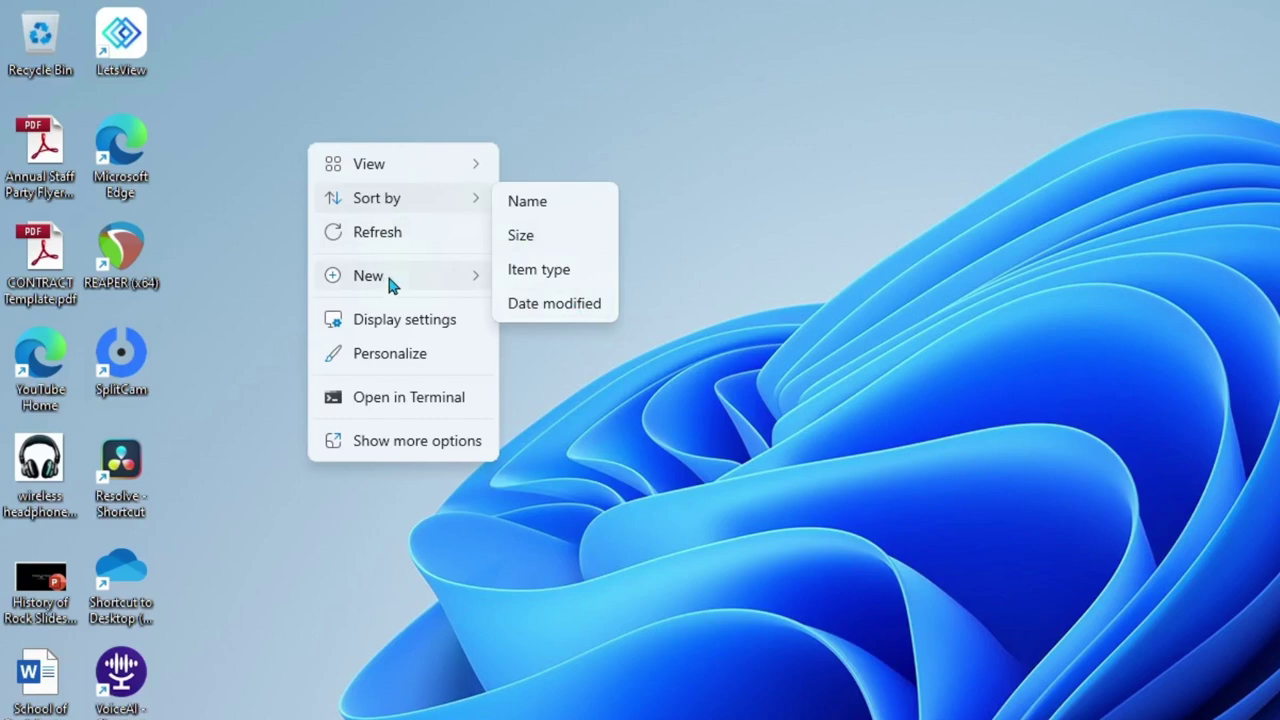
{"action": "mouse_move", "coordinate": [340, 285]}
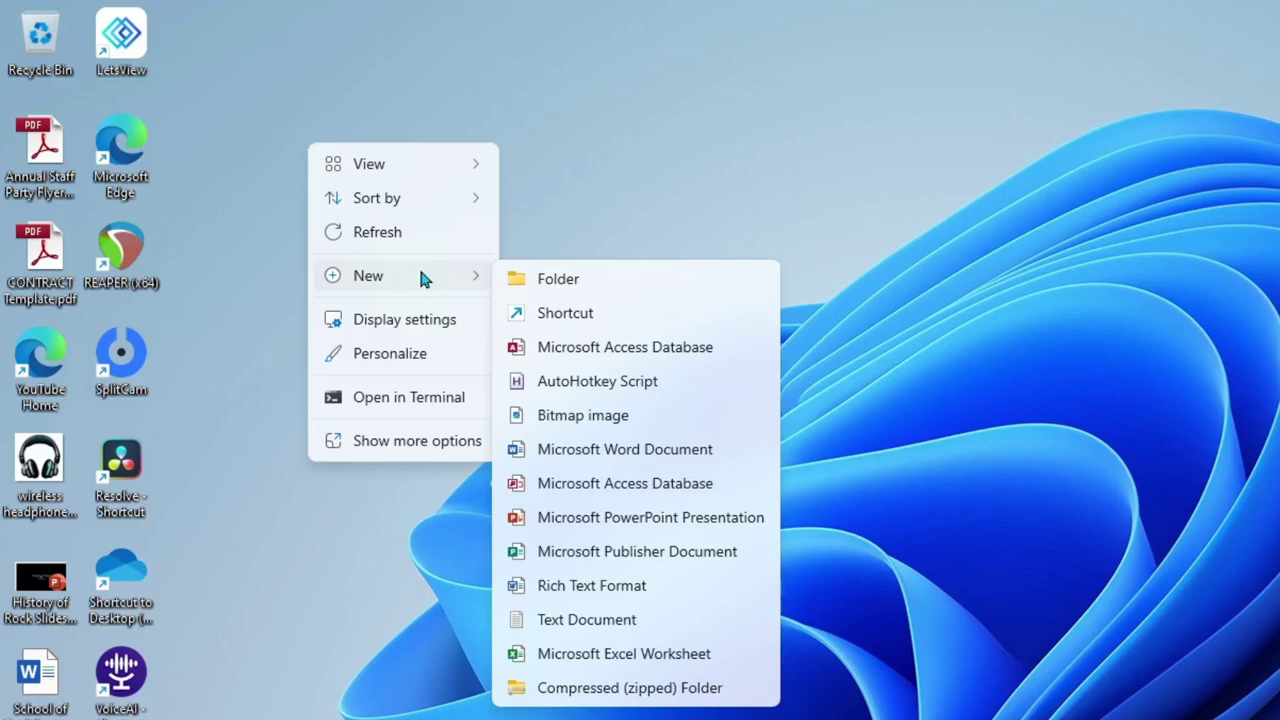
- Create a shortcut to the personal OneDrive folder and place it beside REAPER
{"action": "left_click", "coordinate": [570, 314]}
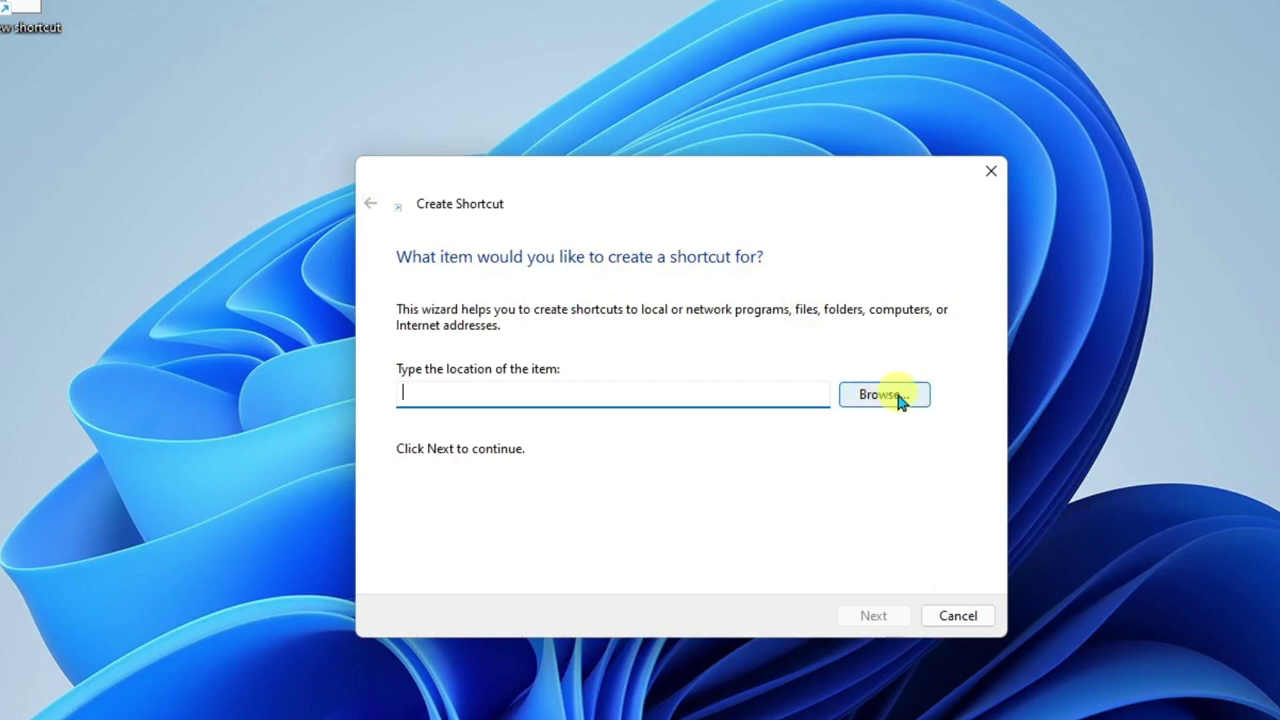
{"action": "left_click", "coordinate": [898, 398]}
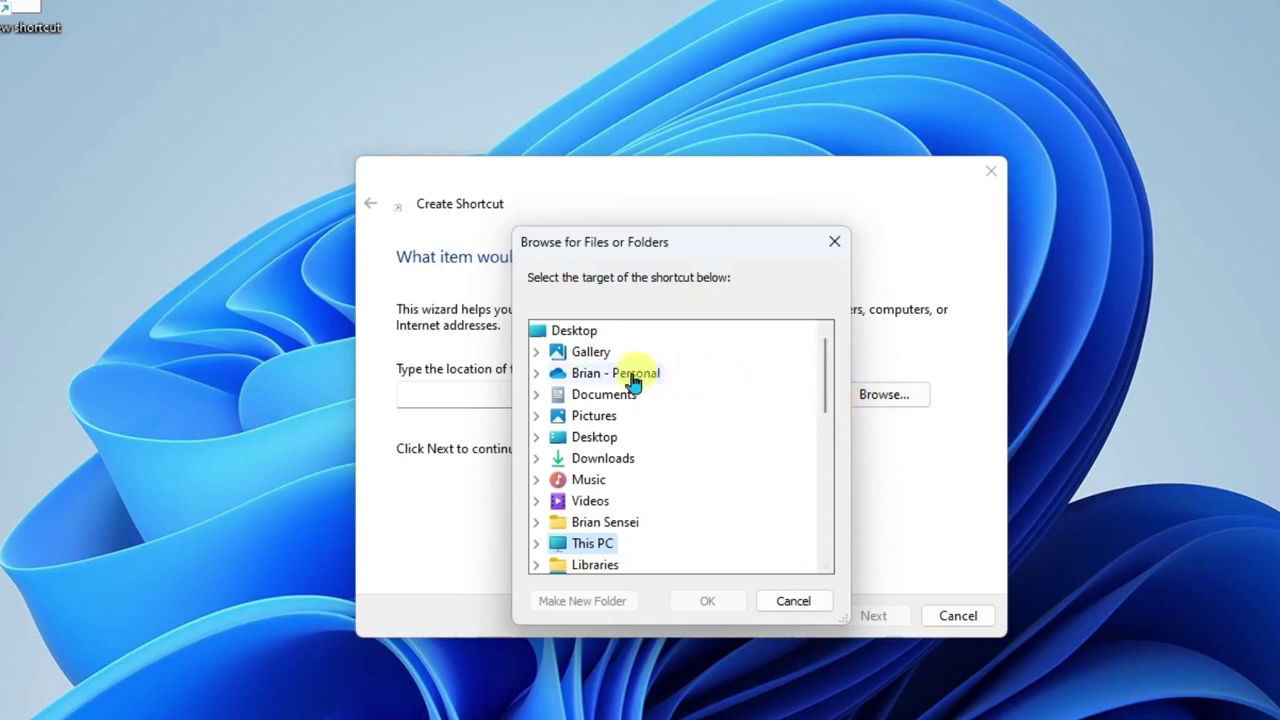
{"action": "left_click", "coordinate": [537, 374]}
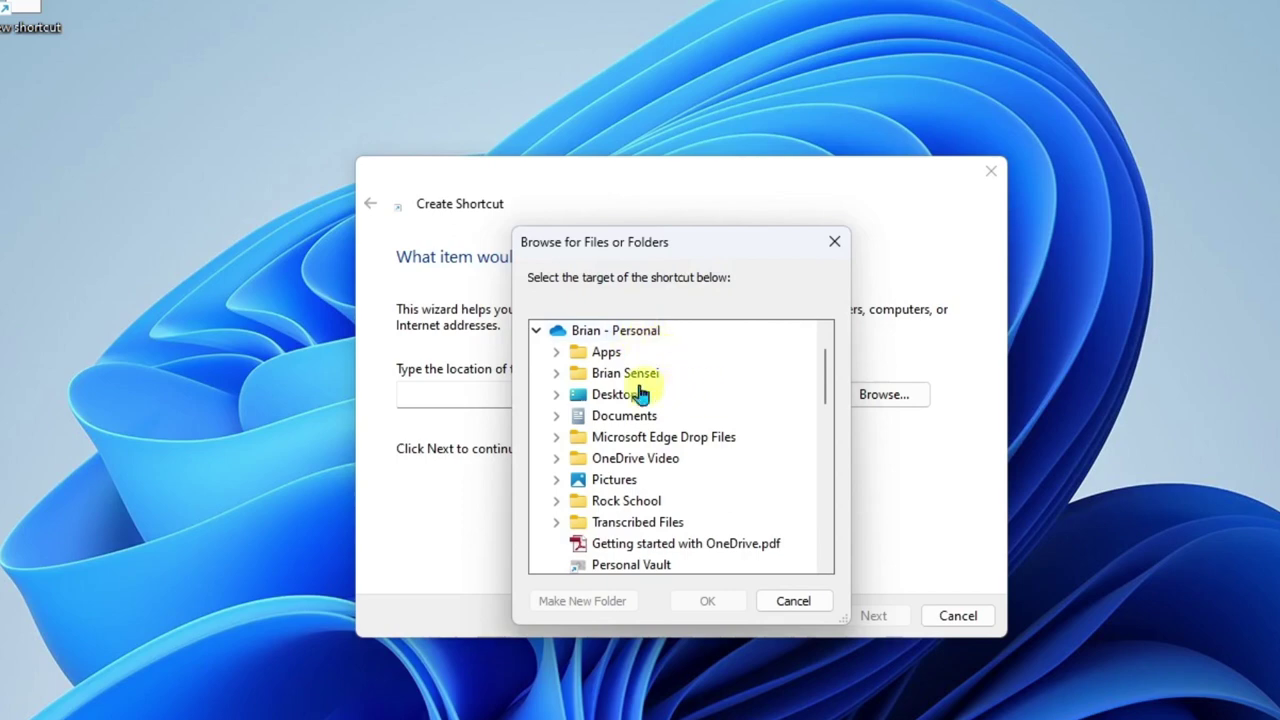
{"action": "double_click", "coordinate": [580, 376]}
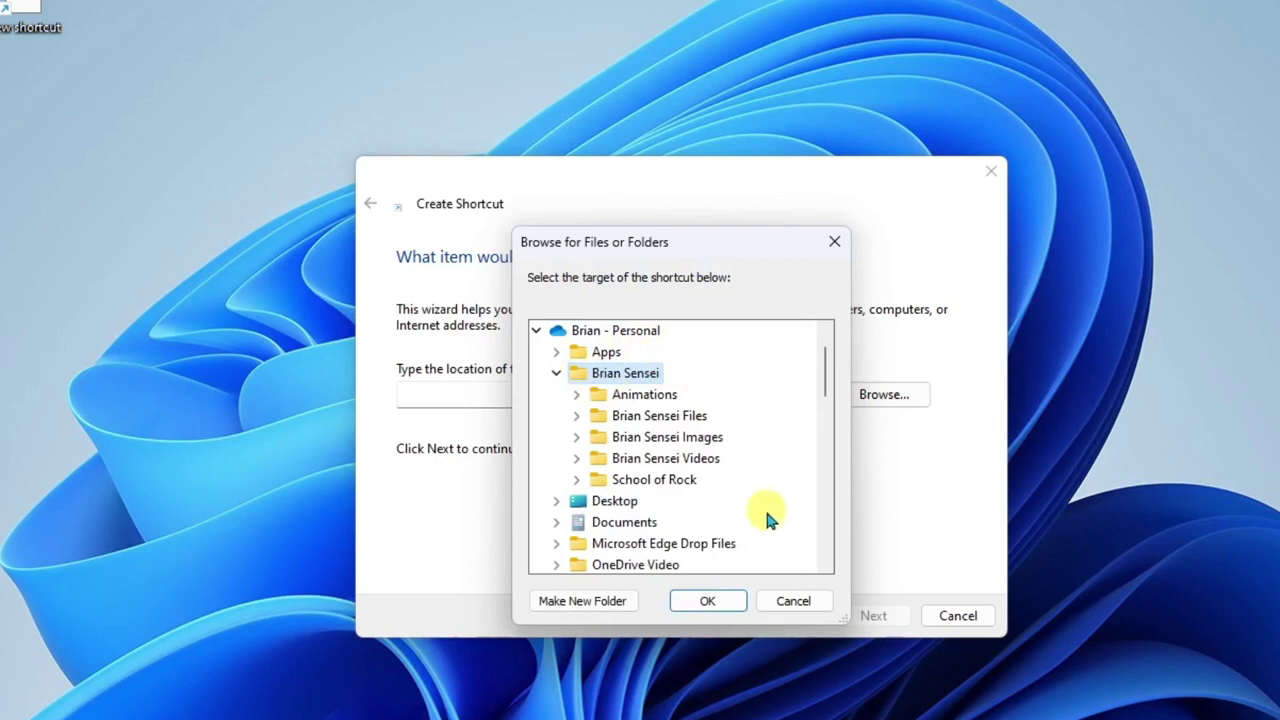
{"action": "left_click", "coordinate": [707, 601]}
{"action": "left_click", "coordinate": [891, 616]}
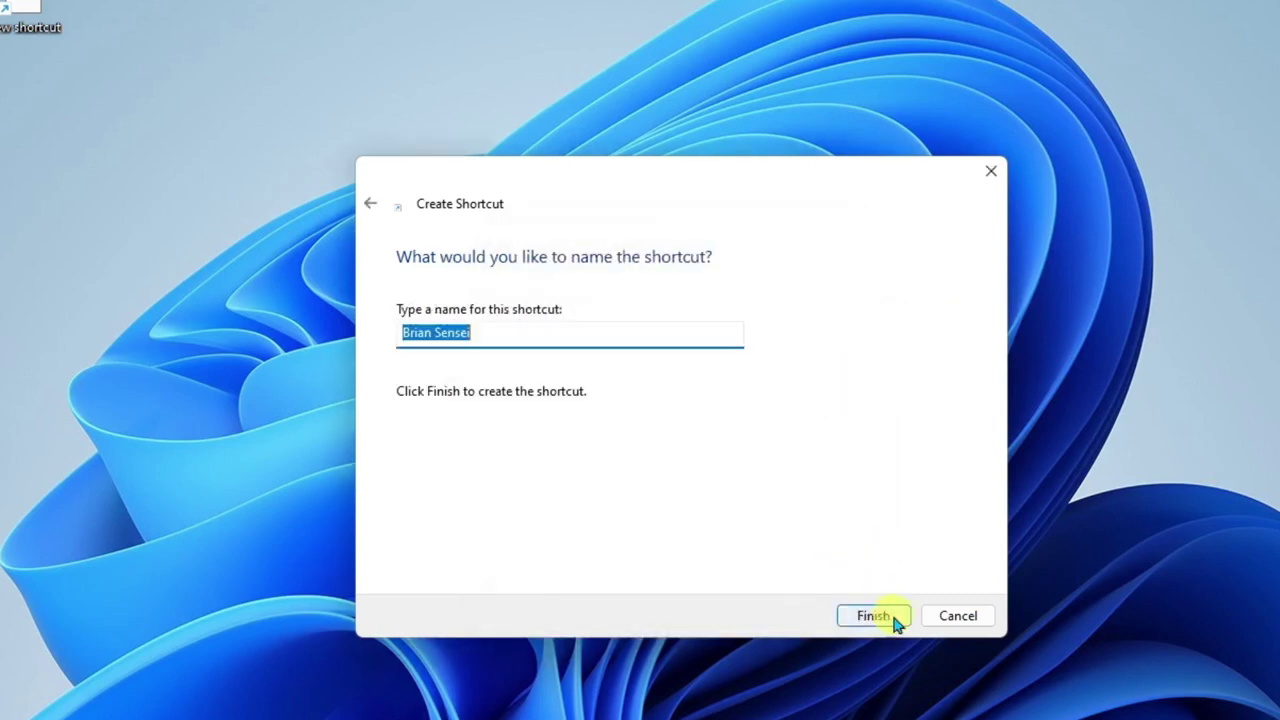
{"action": "left_click", "coordinate": [497, 334]}
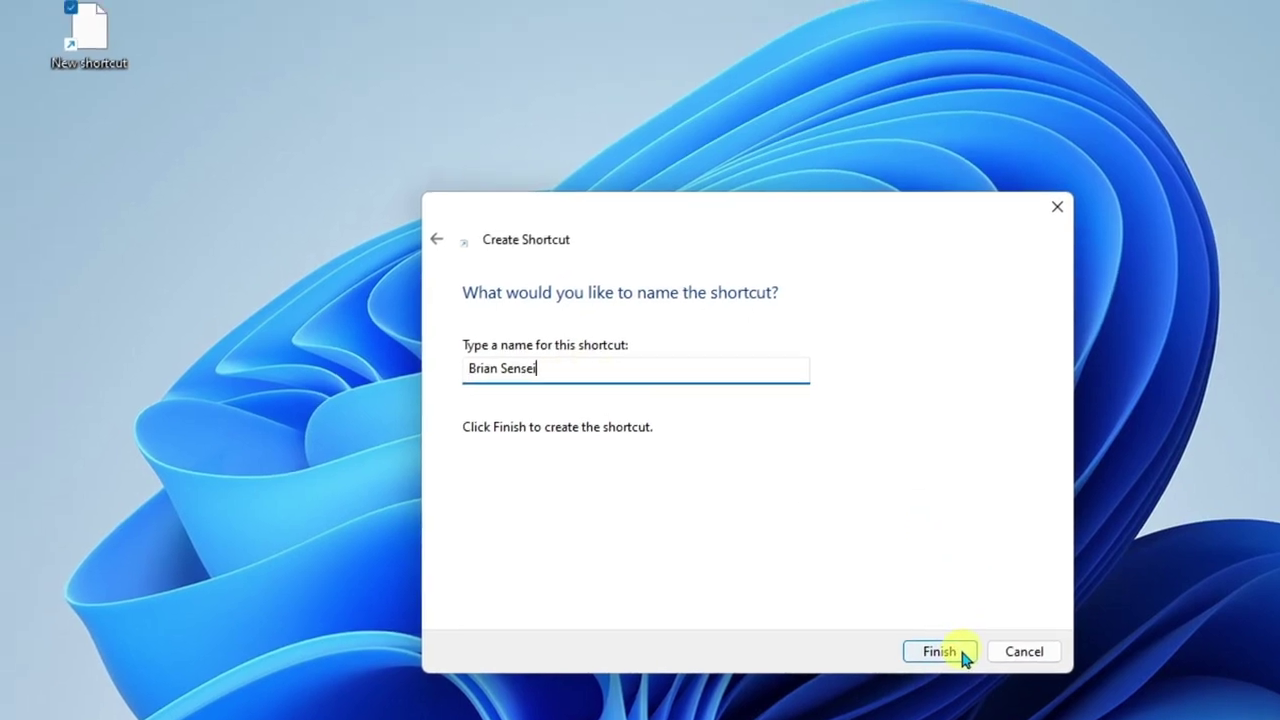
{"action": "left_click", "coordinate": [960, 653]}
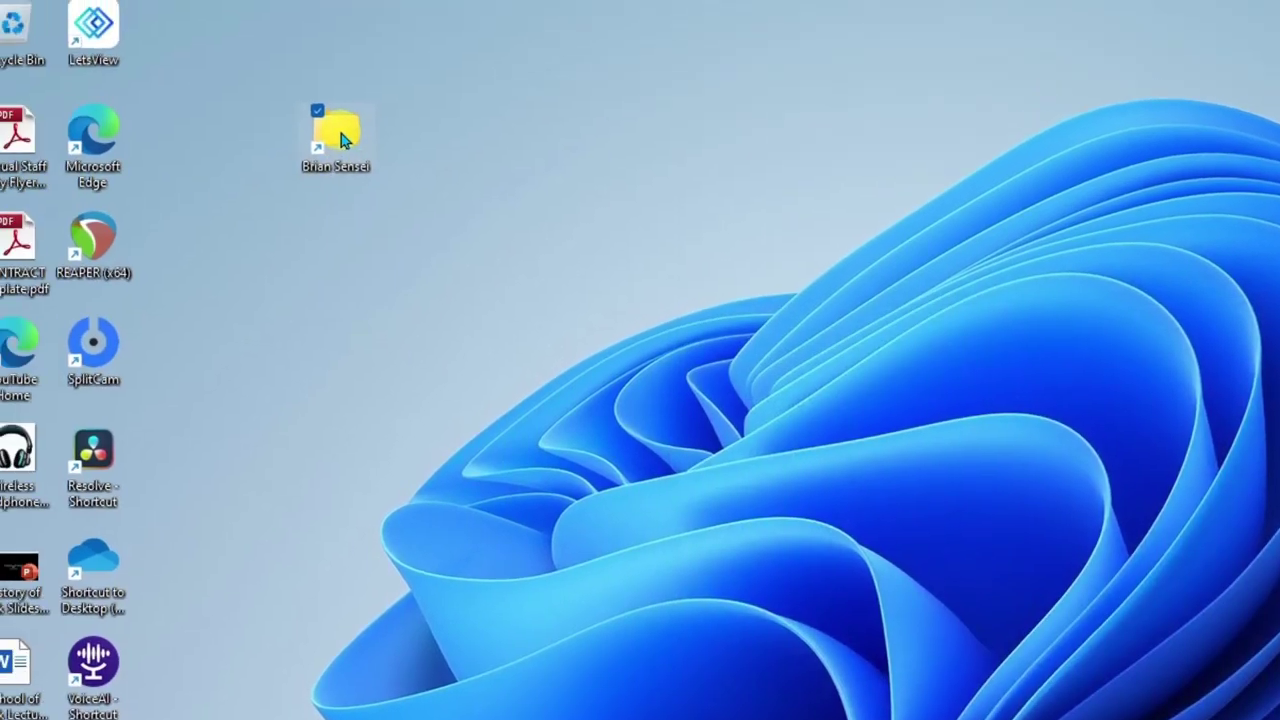
{"action": "left_click_drag", "start_coordinate": [172, 74], "coordinate": [77, 151]}
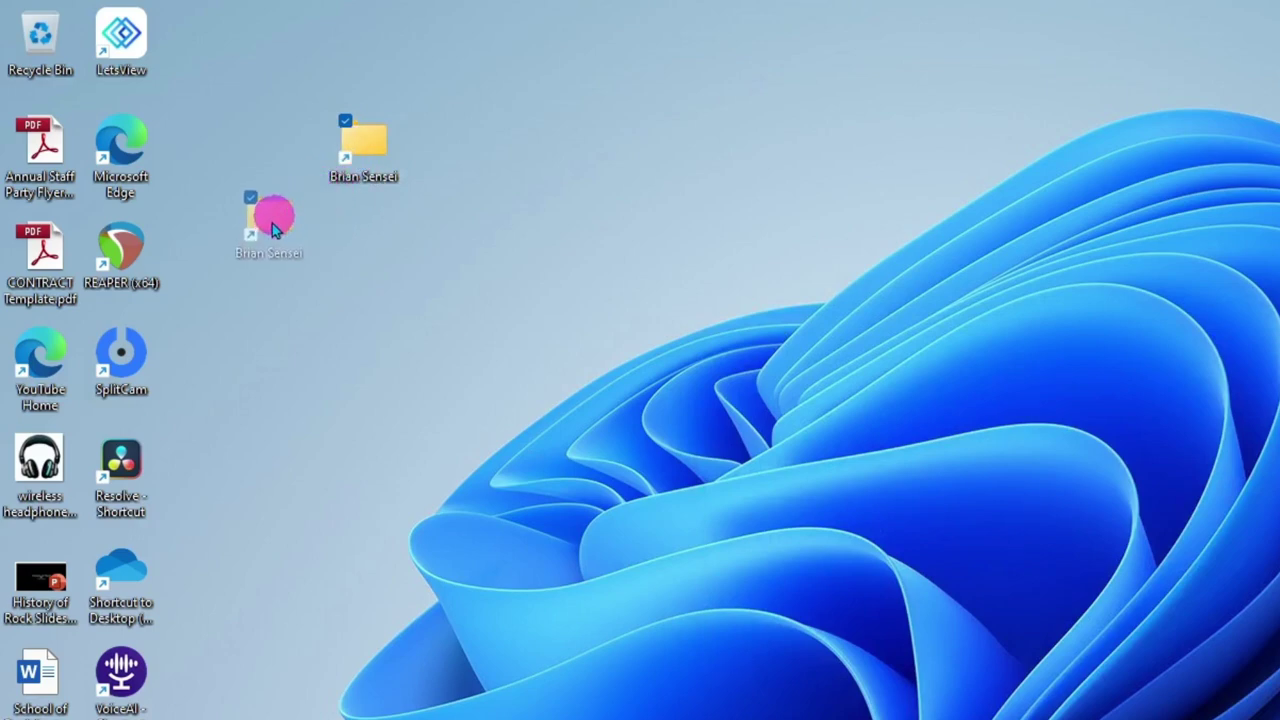
{"action": "left_click_drag", "start_coordinate": [272, 226], "coordinate": [243, 258]}
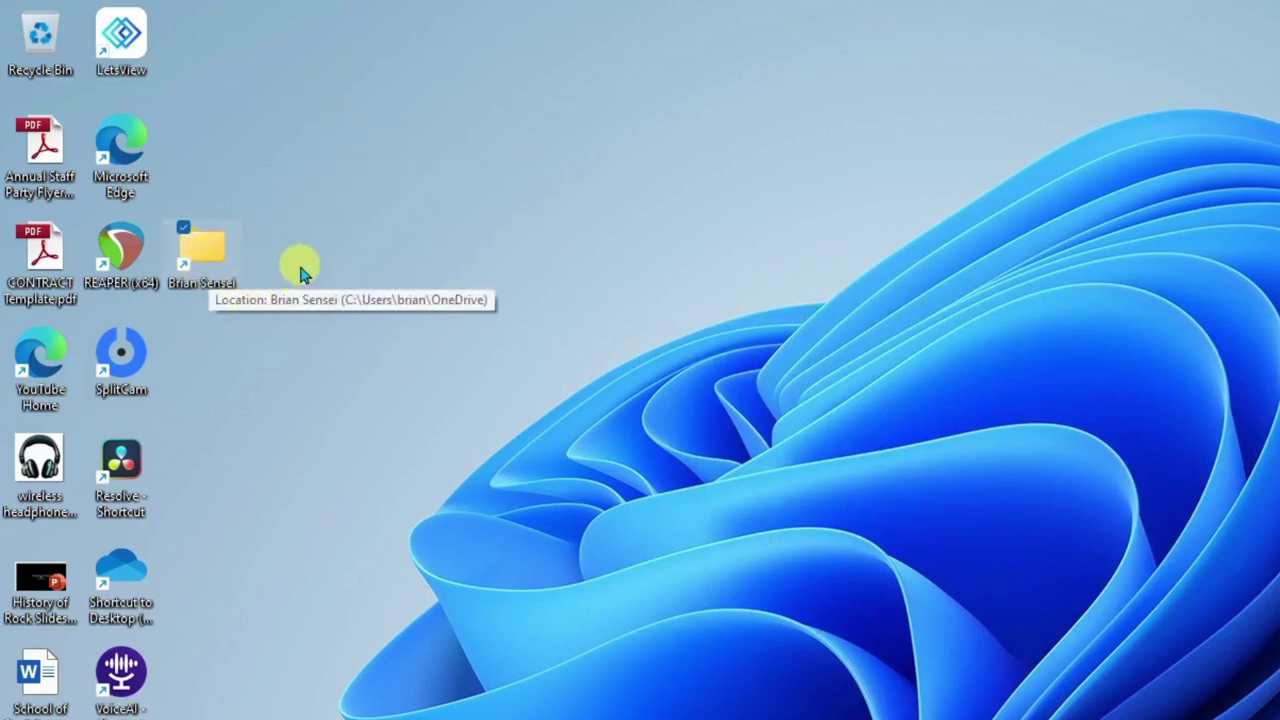
- Start a new desktop shortcut targeting Rock School's Annual Staff Party Flyer.docx
{"action": "right_click", "coordinate": [380, 219]}
{"action": "mouse_move", "coordinate": [523, 386]}
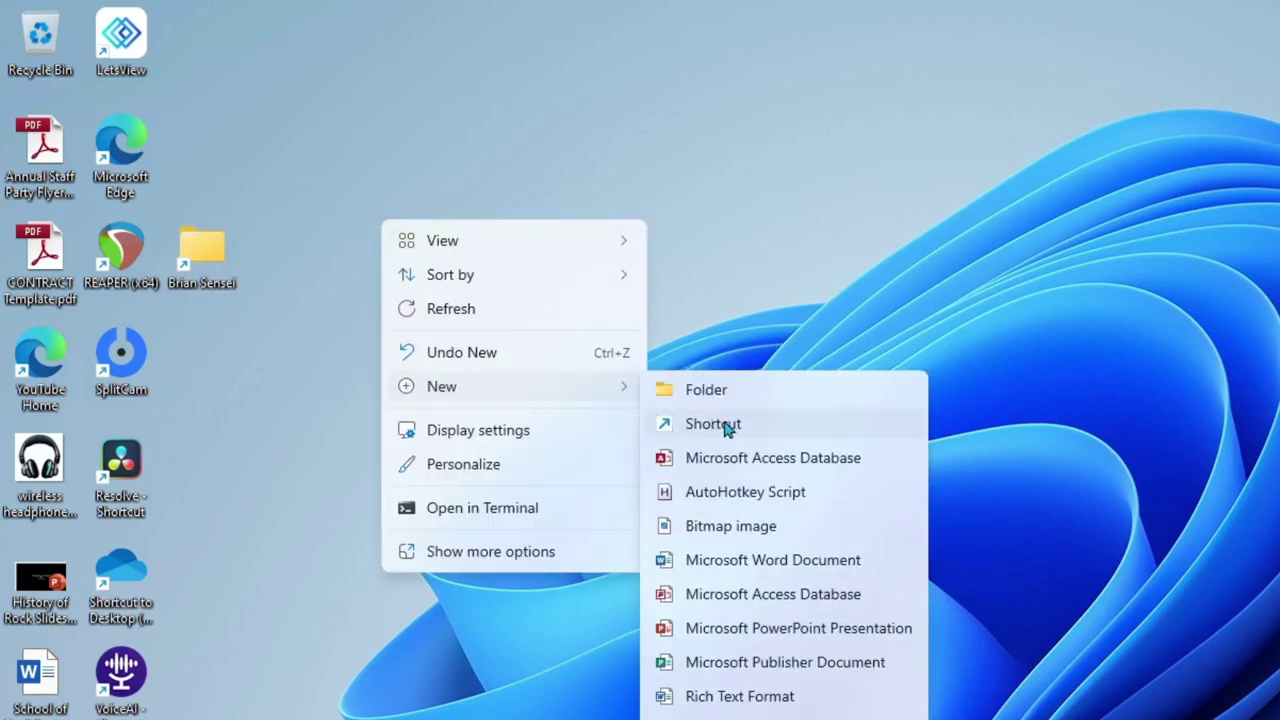
{"action": "left_click", "coordinate": [722, 425]}
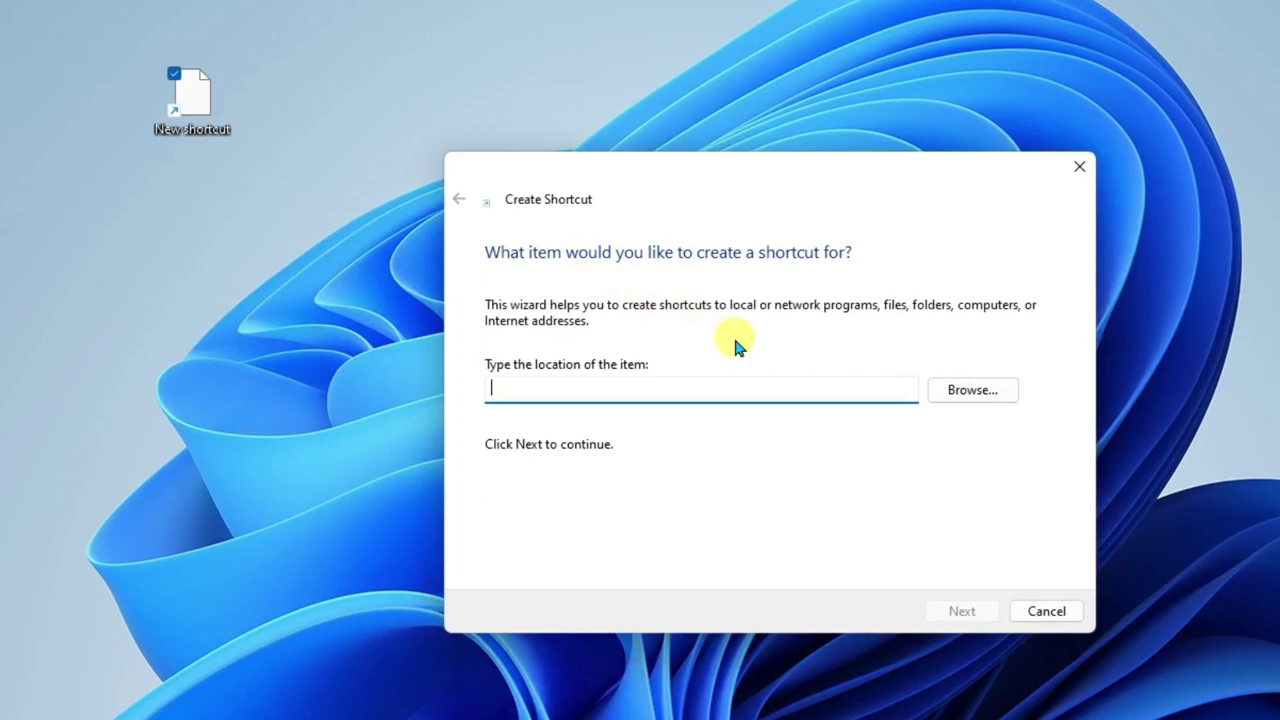
{"action": "left_click", "coordinate": [1000, 393]}
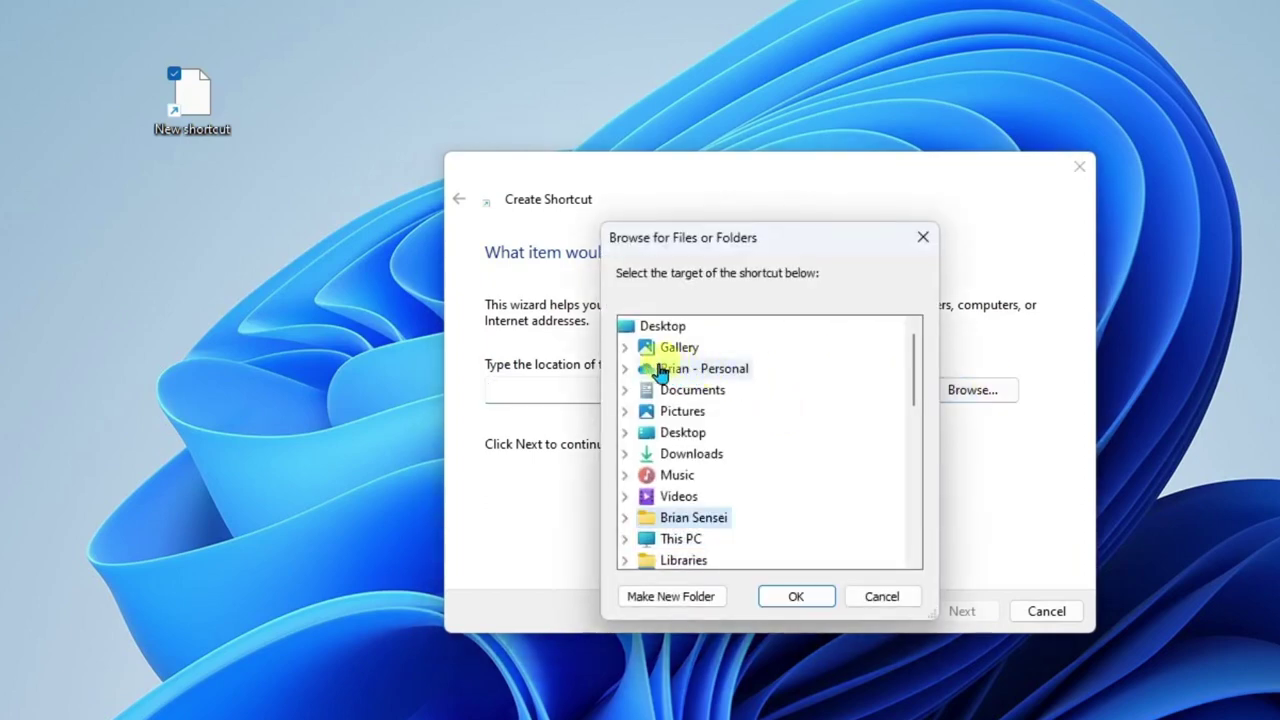
{"action": "left_click", "coordinate": [626, 369]}
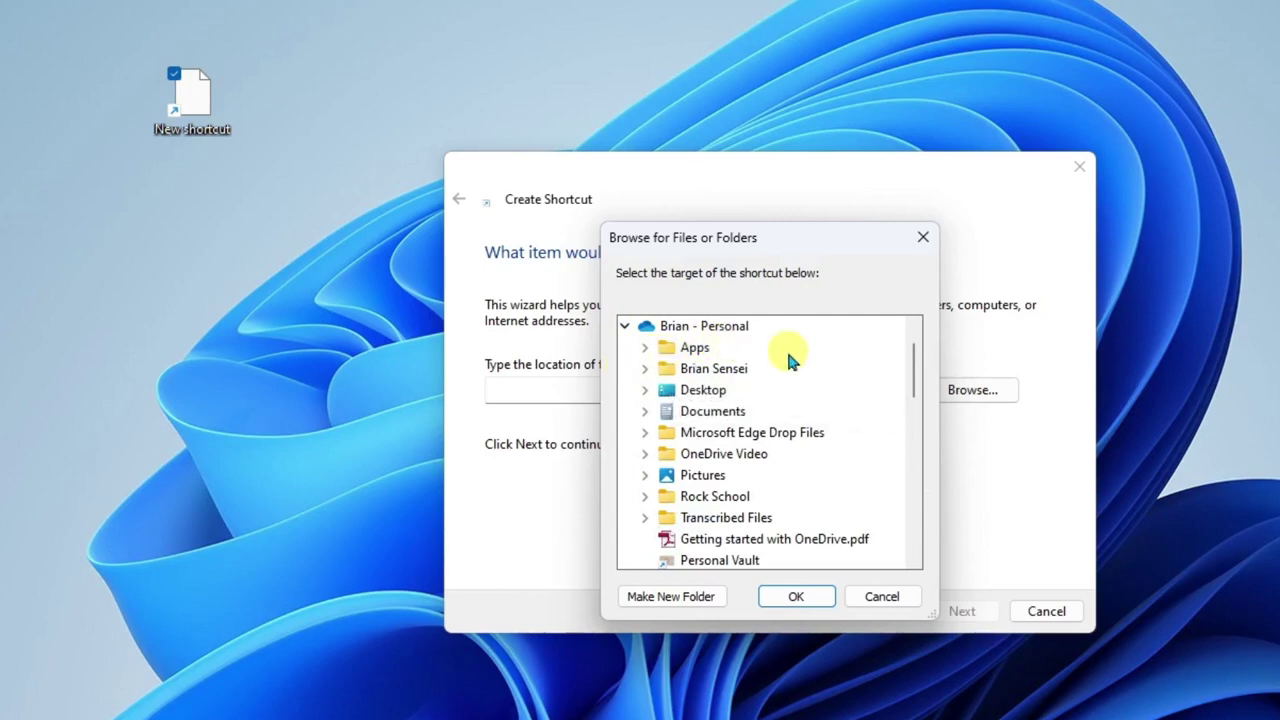
{"action": "left_click", "coordinate": [645, 497]}
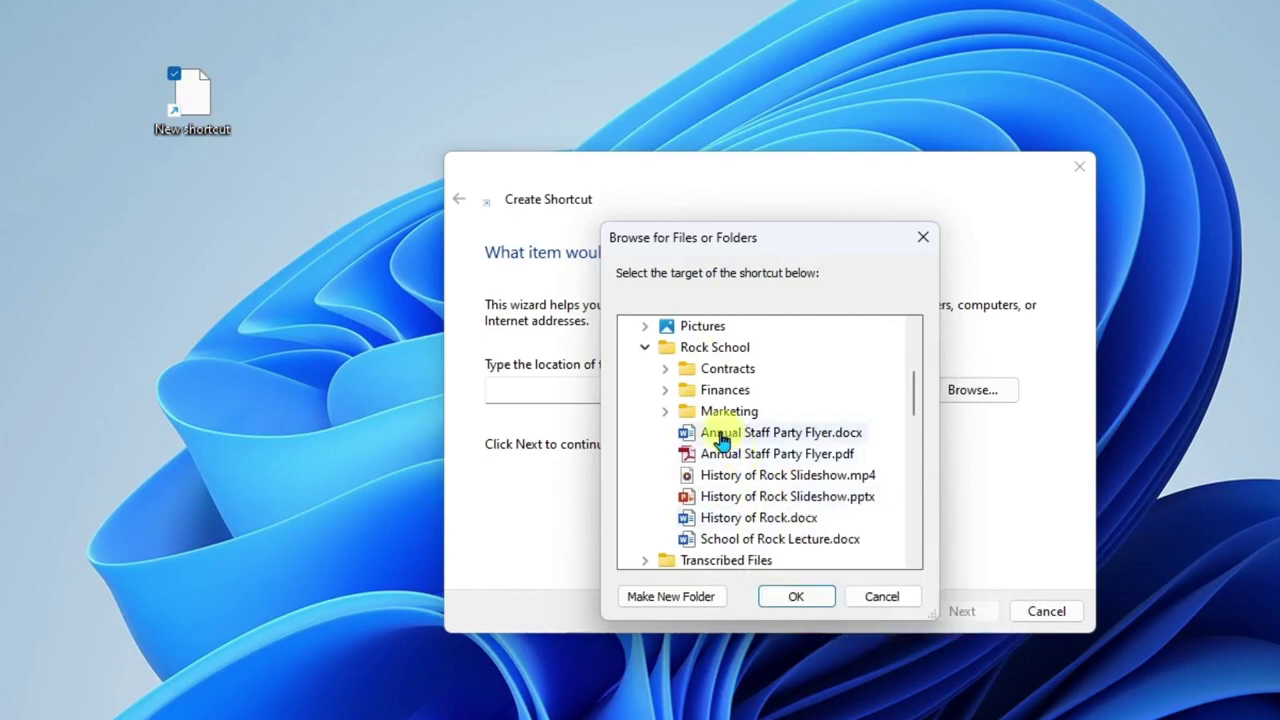
{"action": "left_click", "coordinate": [752, 436]}
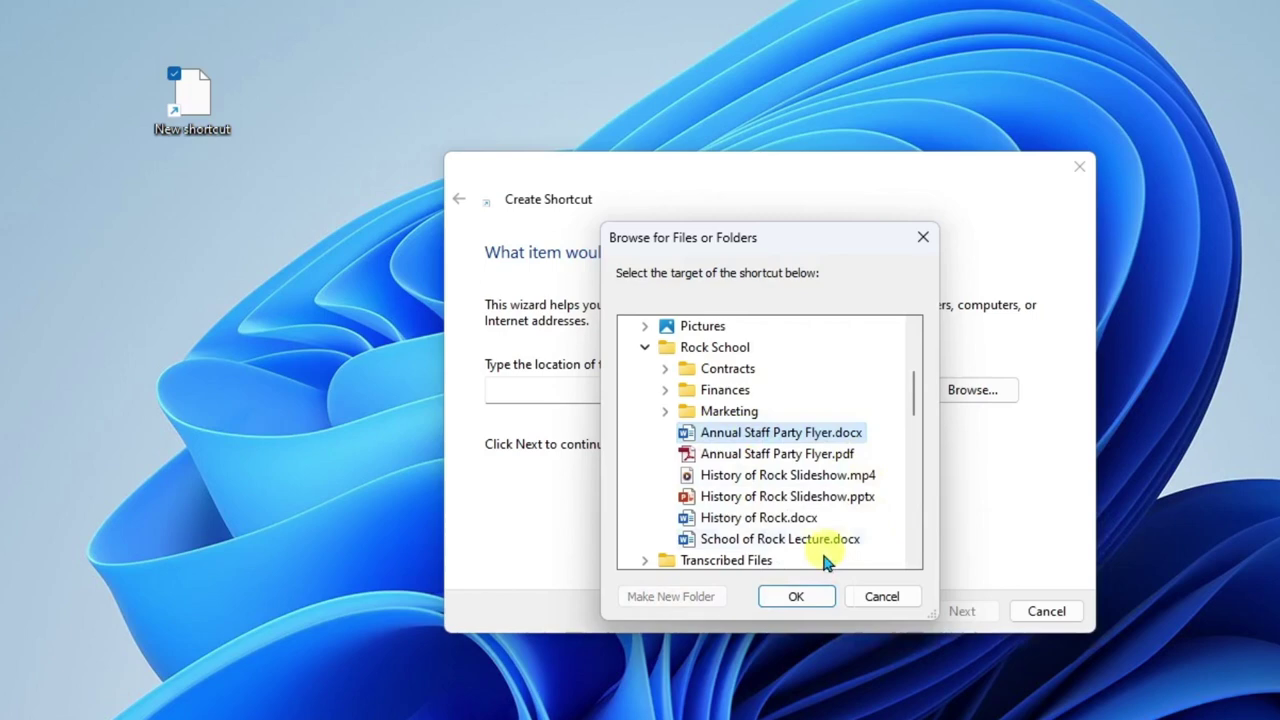
{"action": "left_click", "coordinate": [814, 596]}
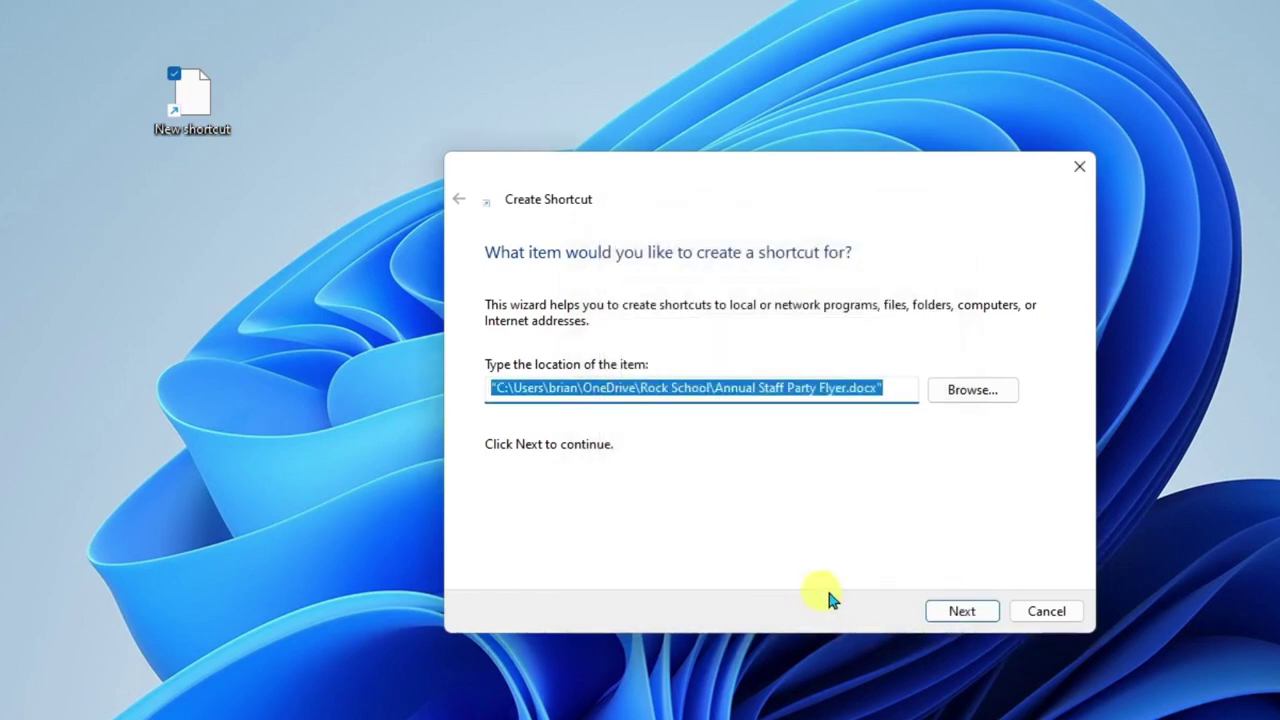
- Name the shortcut Annual Staff Party and finish the wizard
{"action": "left_click", "coordinate": [962, 611]}
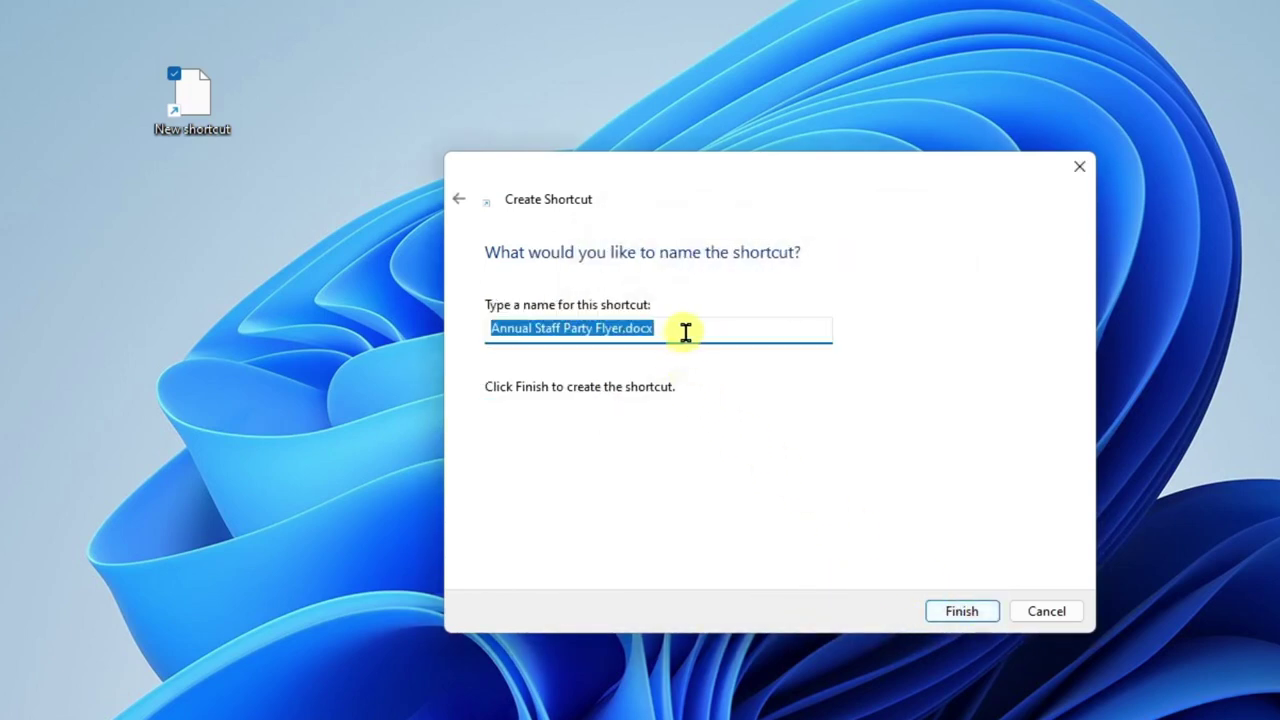
{"action": "left_click", "coordinate": [686, 332]}
{"action": "key", "text": "BackSpace"}
{"action": "key", "text": "BackSpace"}
{"action": "key", "text": "BackSpace"}
{"action": "key", "text": "BackSpace"}
{"action": "key", "text": "BackSpace"}
{"action": "key", "text": "BackSpace"}
{"action": "key", "text": "BackSpace"}
{"action": "key", "text": "BackSpace"}
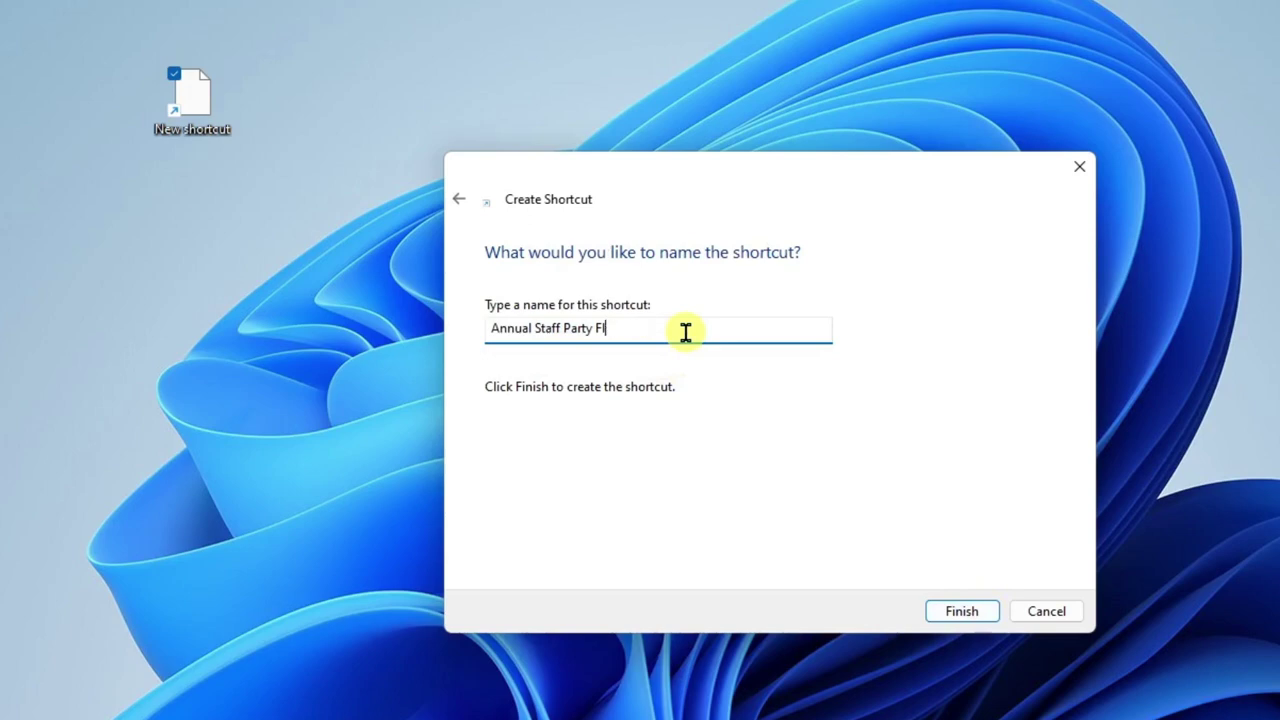
{"action": "key", "text": "BackSpace"}
{"action": "key", "text": "BackSpace"}
{"action": "key", "text": "BackSpace"}
{"action": "key", "text": "BackSpace"}
{"action": "type", "text": "y"}
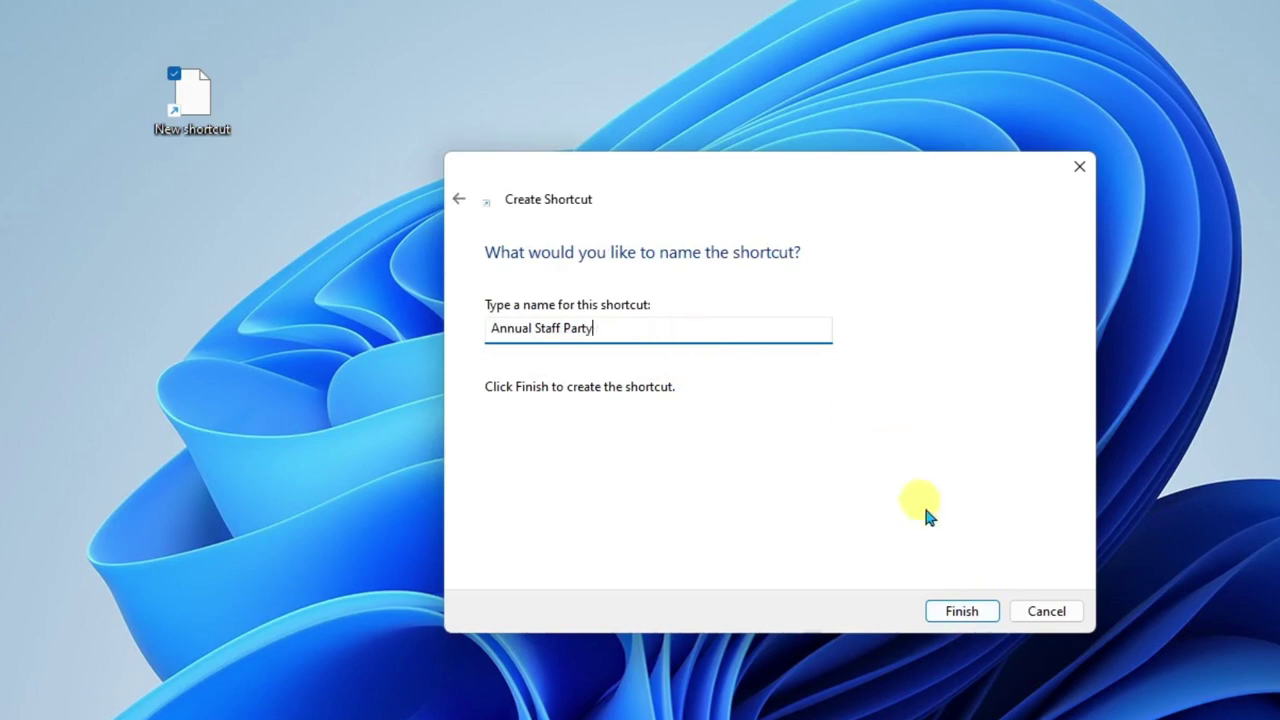
{"action": "left_click", "coordinate": [978, 610]}
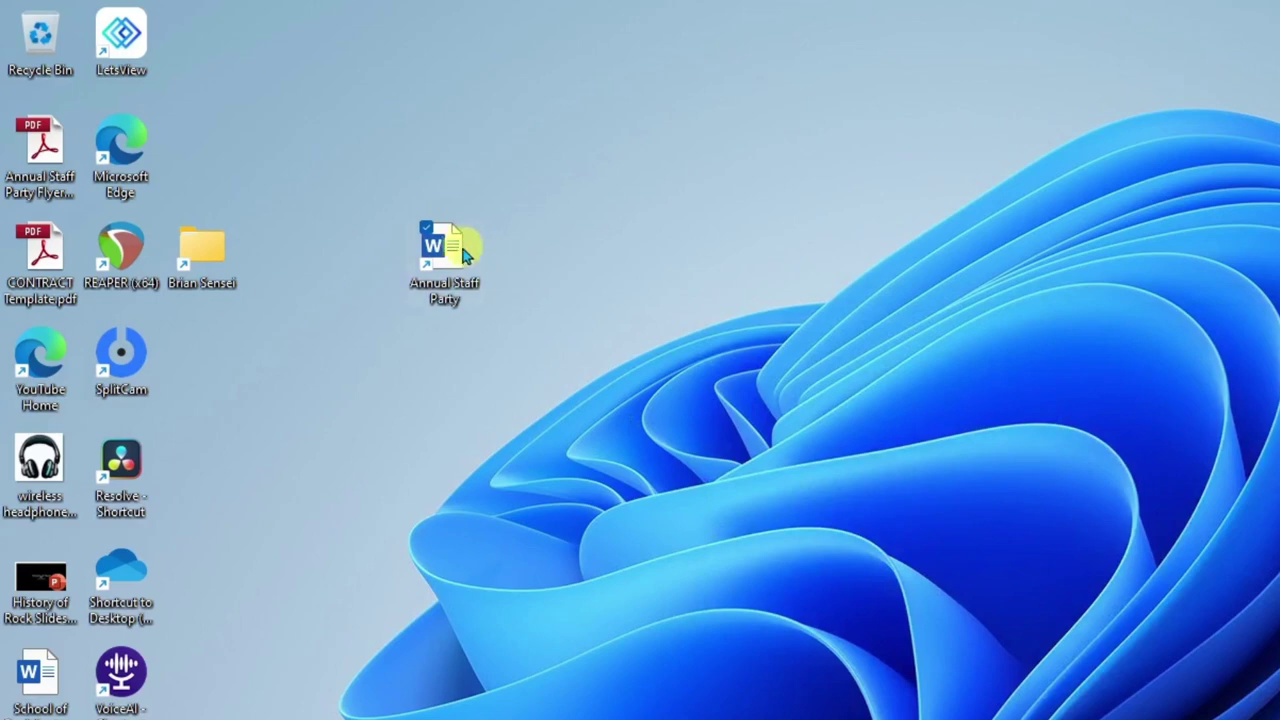
- Move the Annual Staff Party shortcut into the empty slot right of SplitCam
{"action": "left_click_drag", "start_coordinate": [430, 224], "coordinate": [178, 327]}
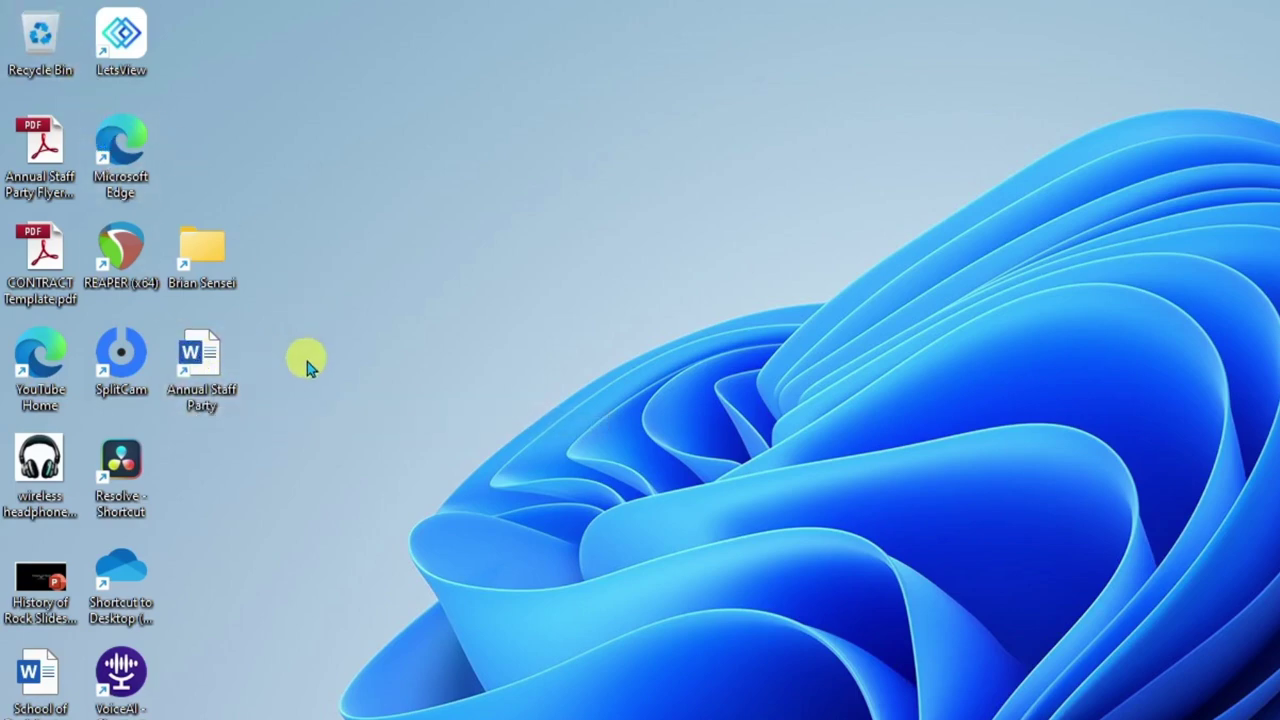
- Start a new desktop shortcut targeting C:\Program Files\Audacity\Audacity.exe
{"action": "right_click", "coordinate": [426, 233]}
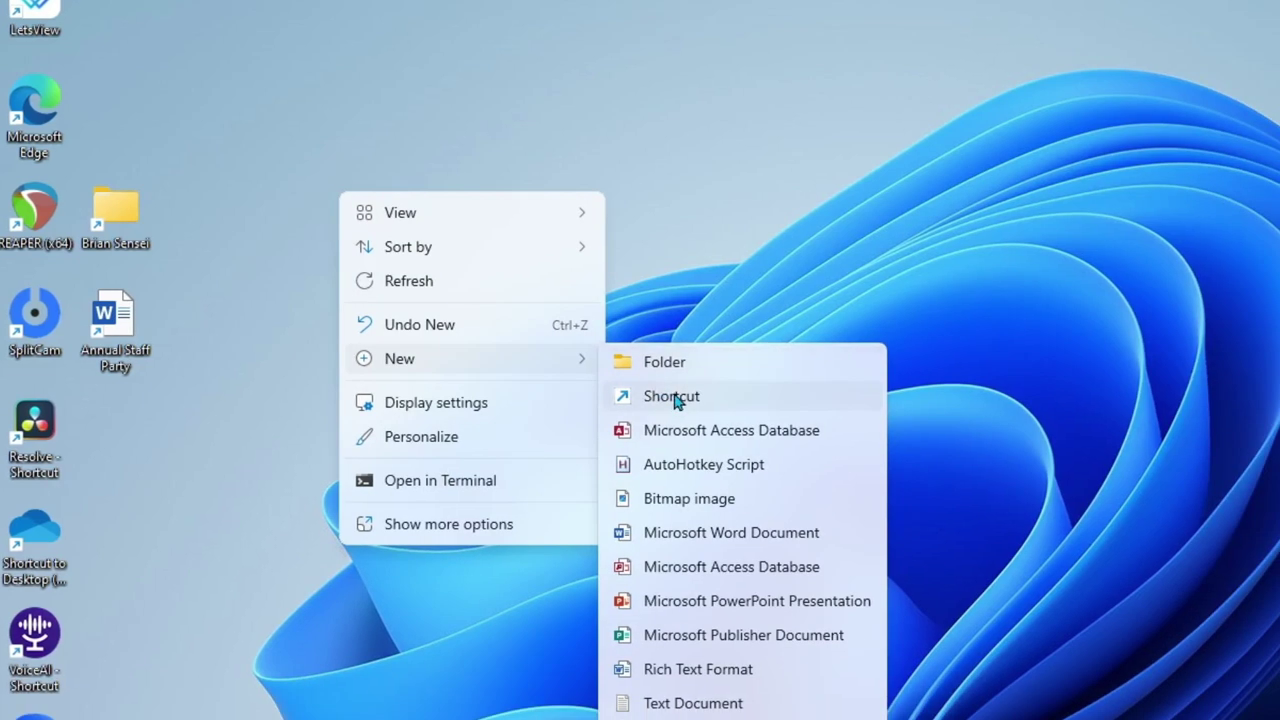
{"action": "left_click", "coordinate": [748, 432]}
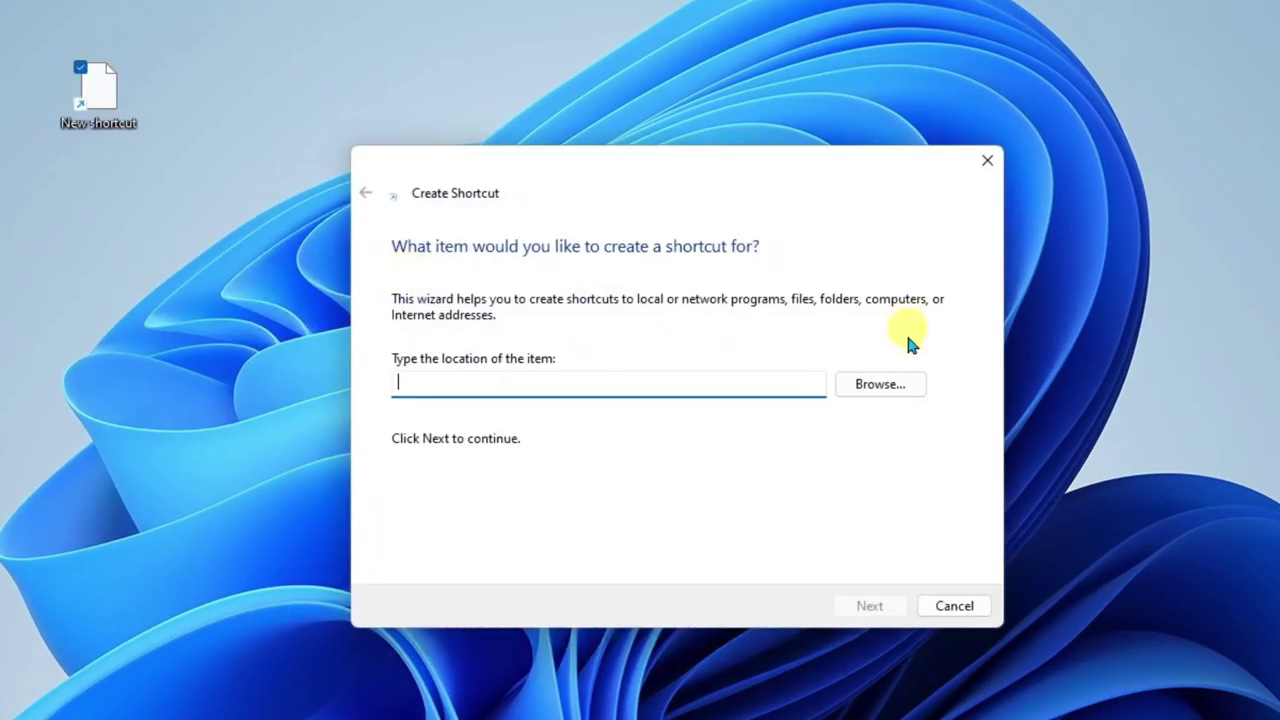
{"action": "left_click", "coordinate": [885, 386]}
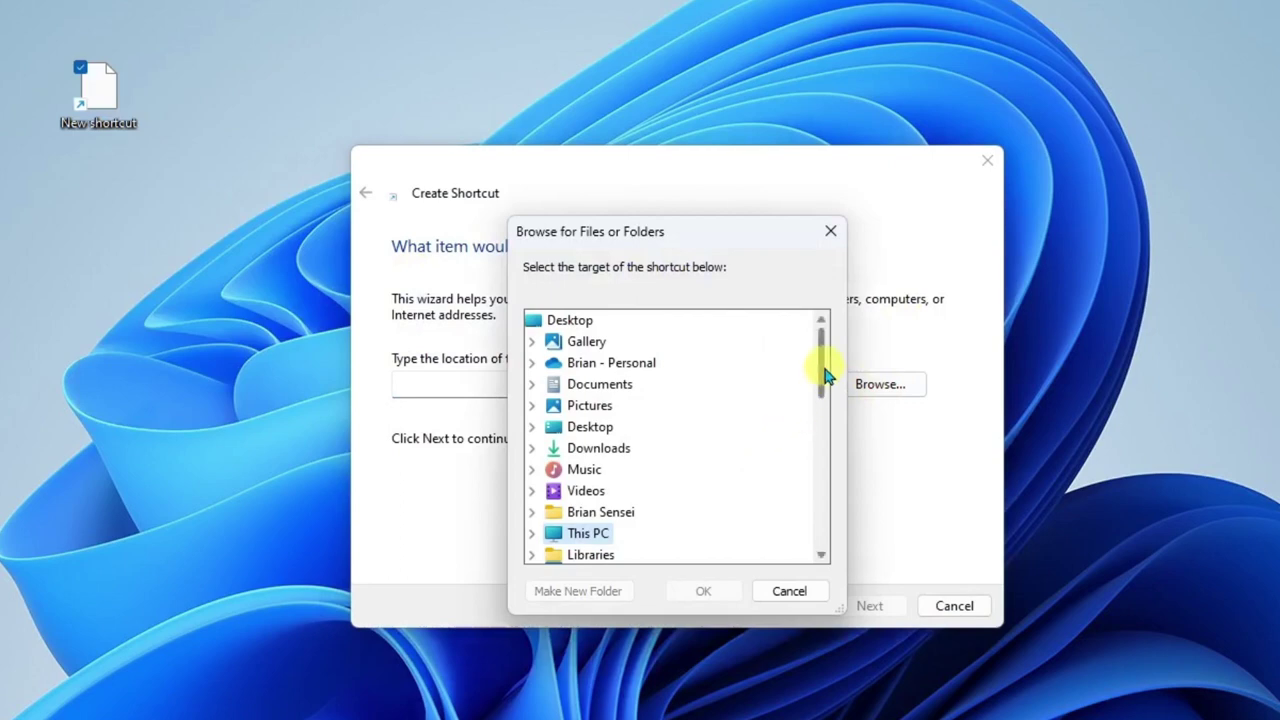
{"action": "left_click_drag", "start_coordinate": [822, 365], "coordinate": [825, 396]}
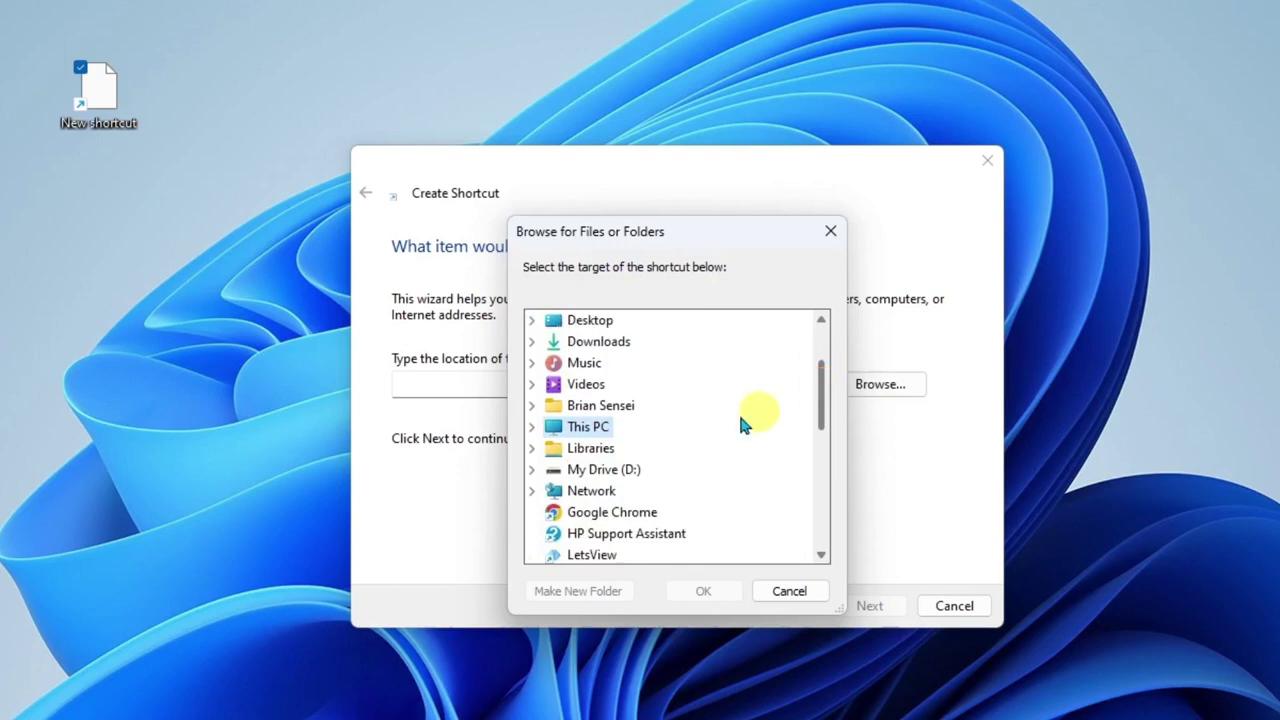
{"action": "left_click", "coordinate": [531, 427]}
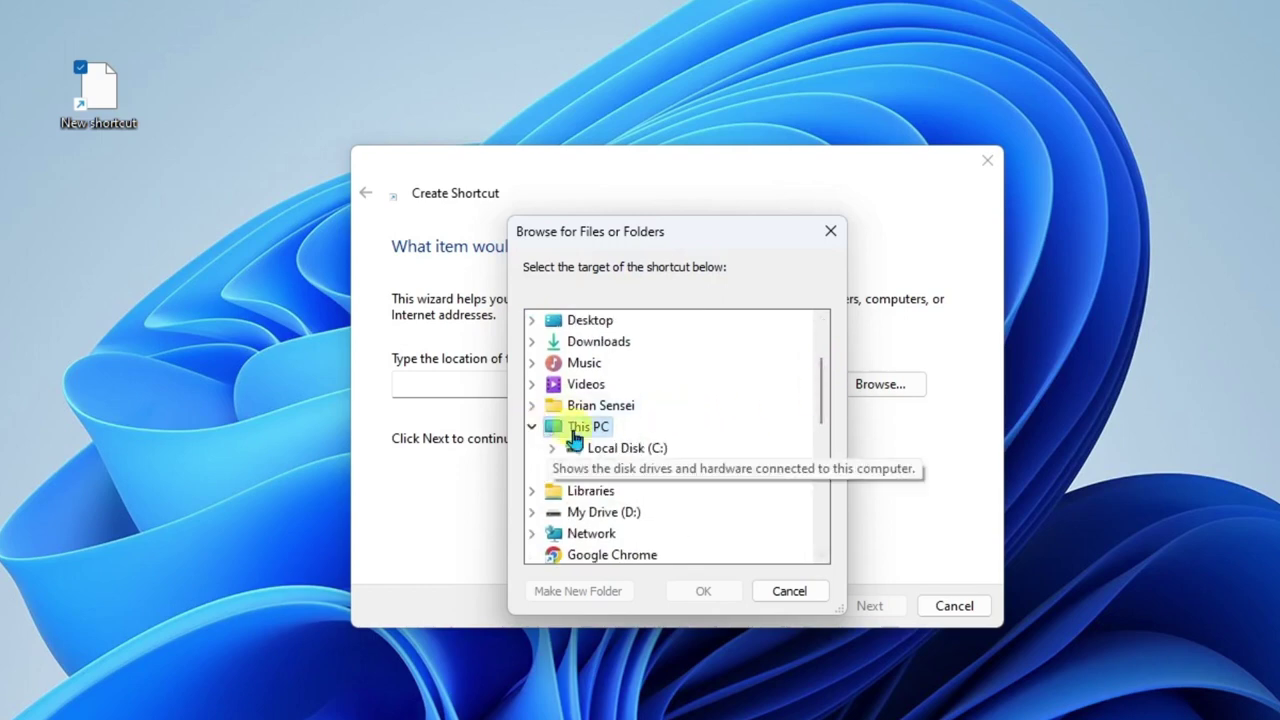
{"action": "left_click", "coordinate": [552, 449]}
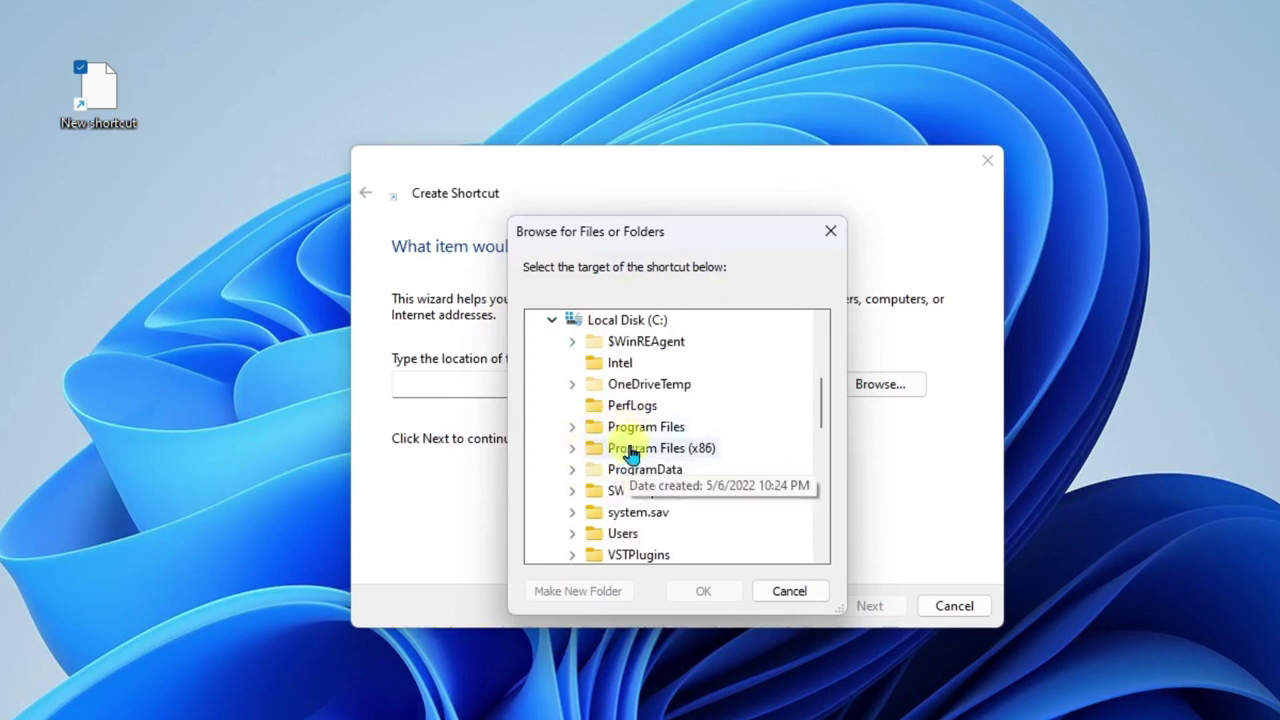
{"action": "left_click", "coordinate": [572, 427]}
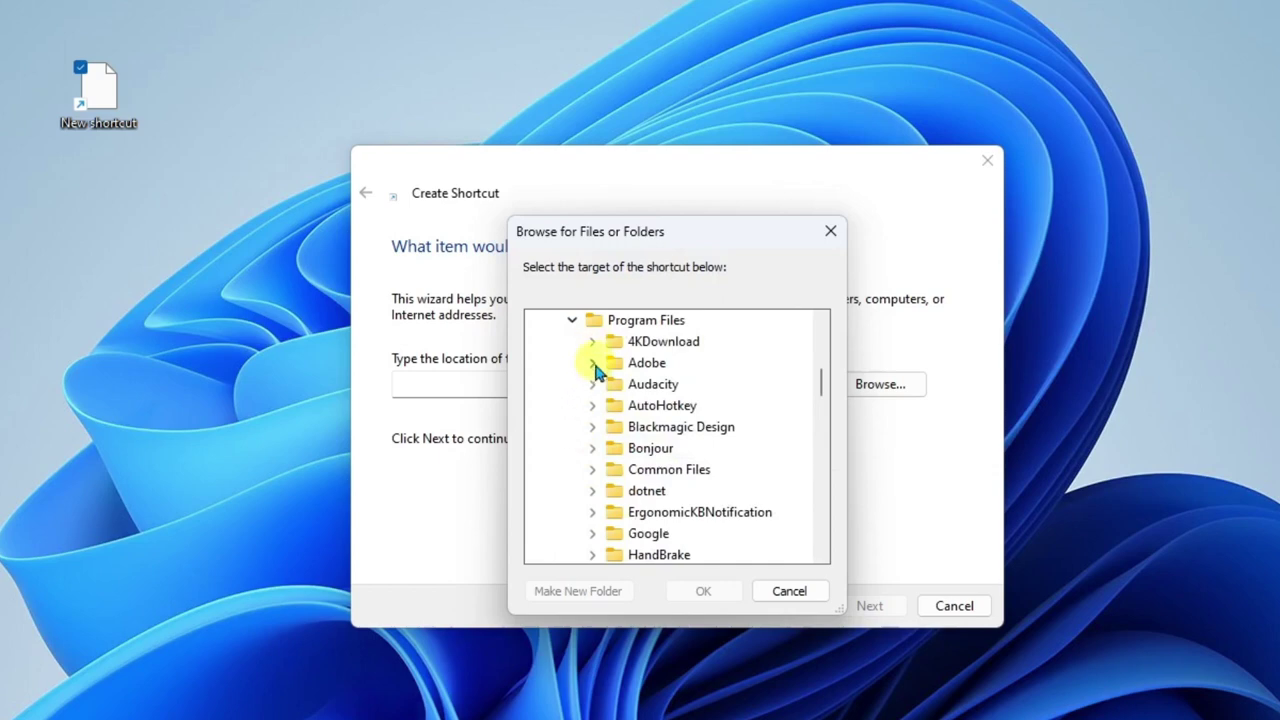
{"action": "left_click", "coordinate": [593, 384]}
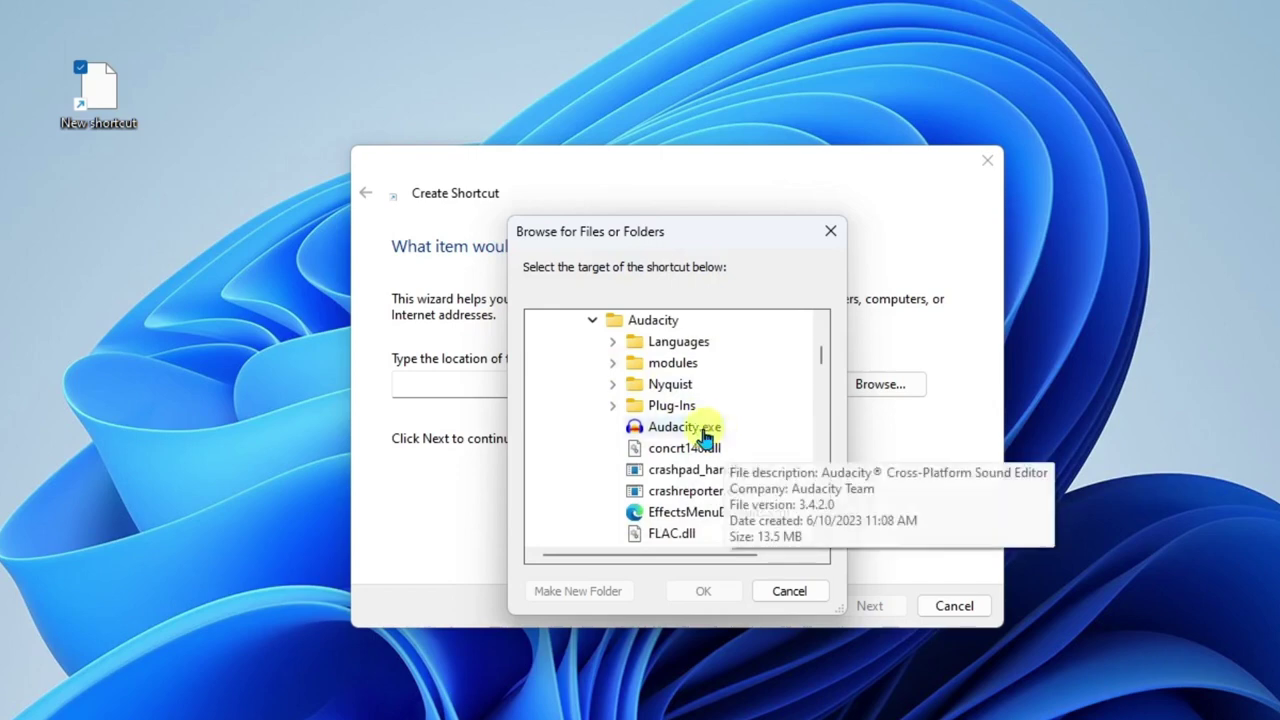
{"action": "left_click", "coordinate": [705, 433]}
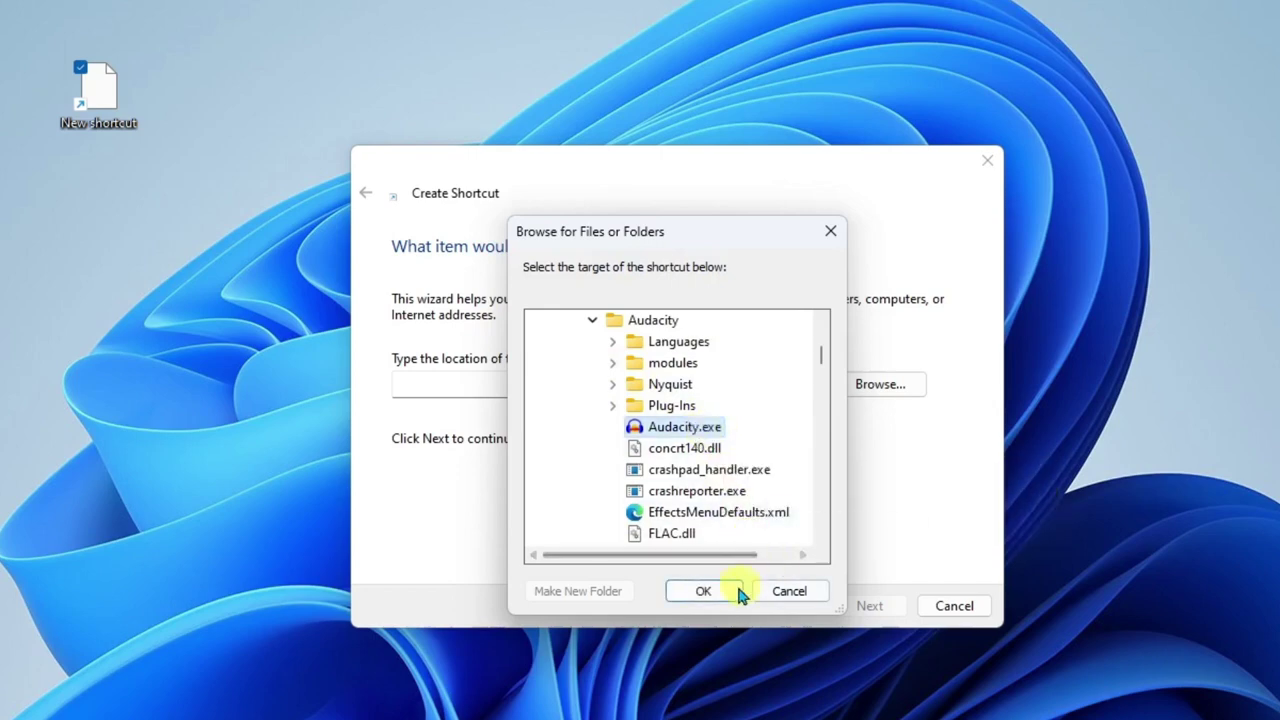
{"action": "left_click", "coordinate": [712, 590]}
- Name the shortcut Audacity and finish creating it
{"action": "left_click", "coordinate": [878, 605]}
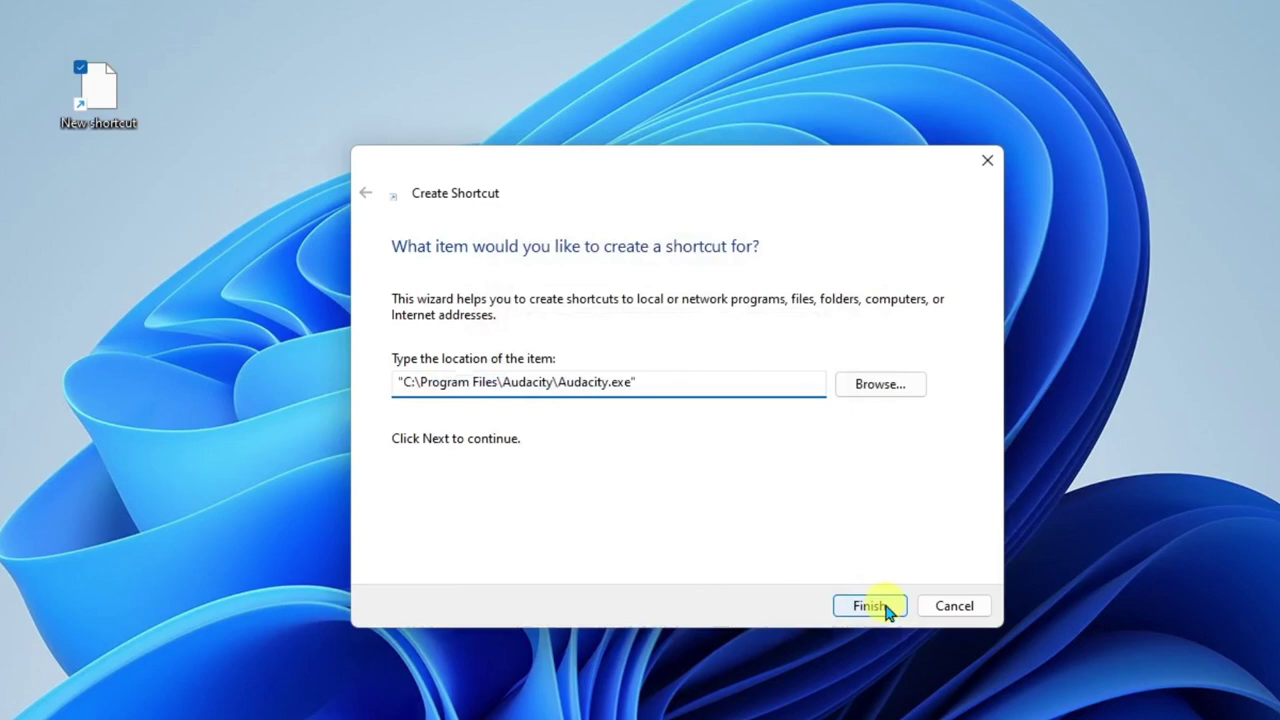
{"action": "left_click", "coordinate": [535, 322]}
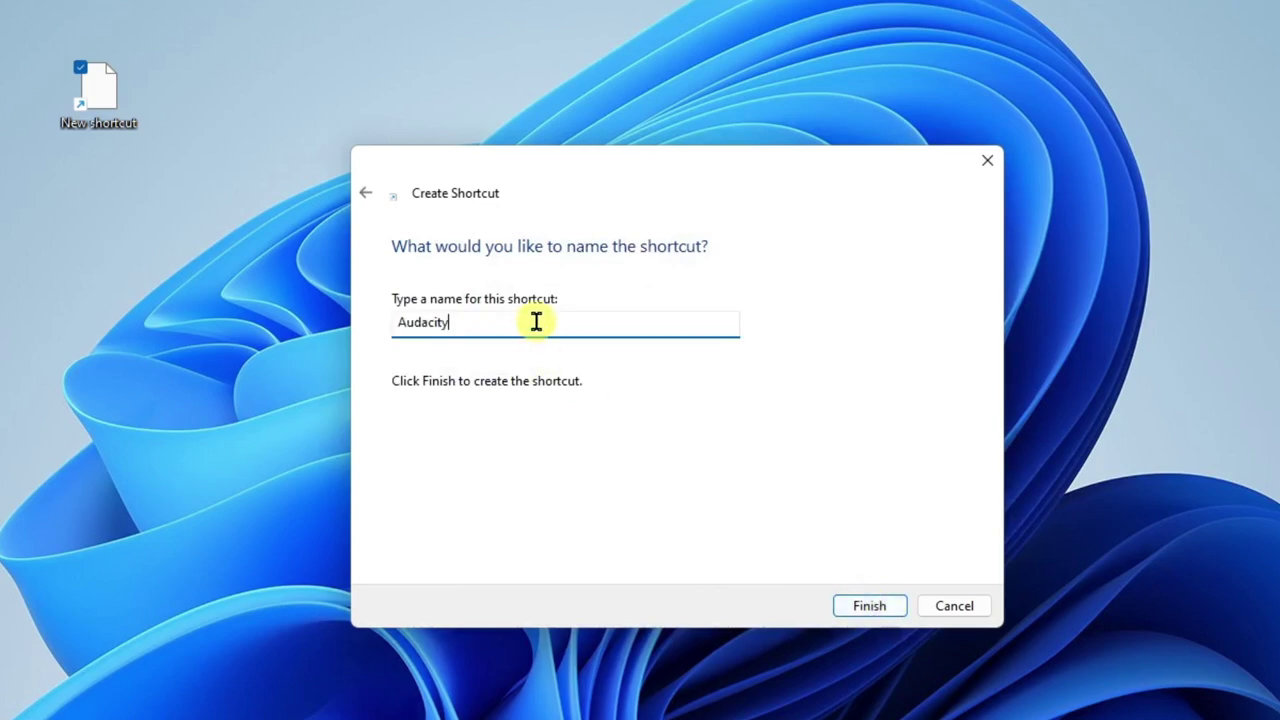
{"action": "left_click", "coordinate": [869, 606]}
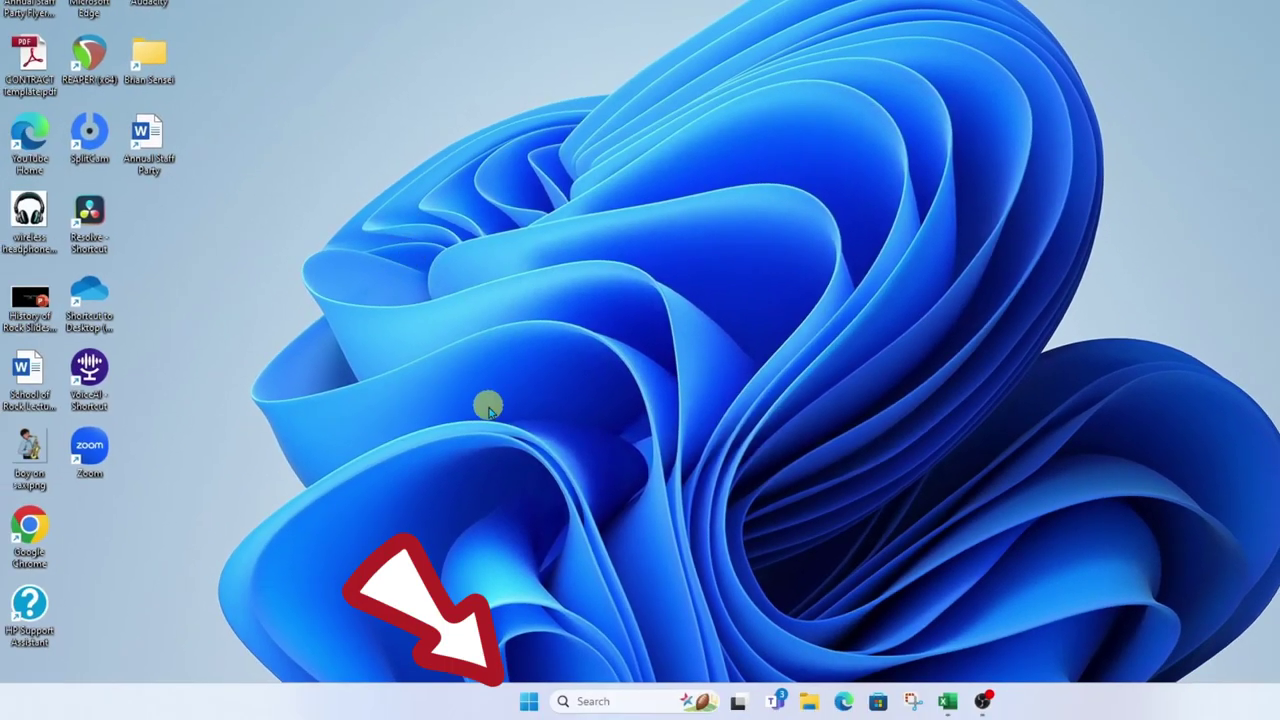
- Drag Camera from the Start menu's All apps list onto the desktop beside Resolve
{"action": "left_click", "coordinate": [529, 701]}
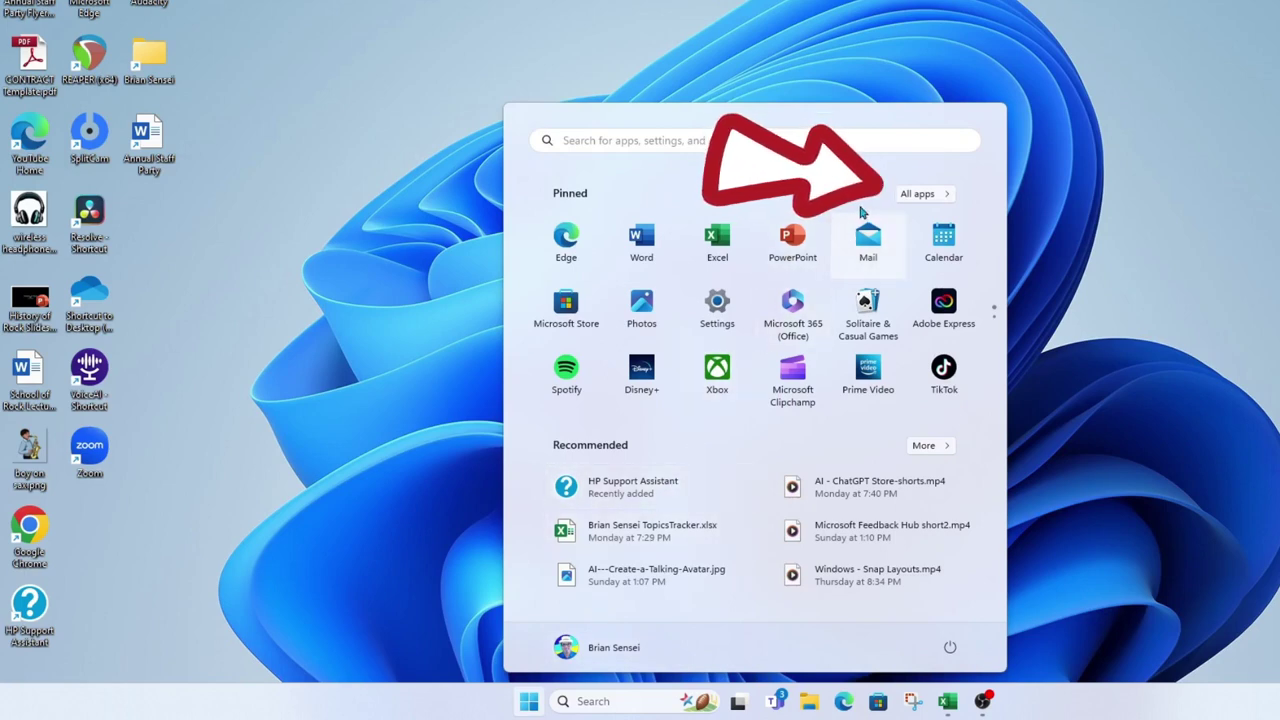
{"action": "left_click", "coordinate": [918, 196]}
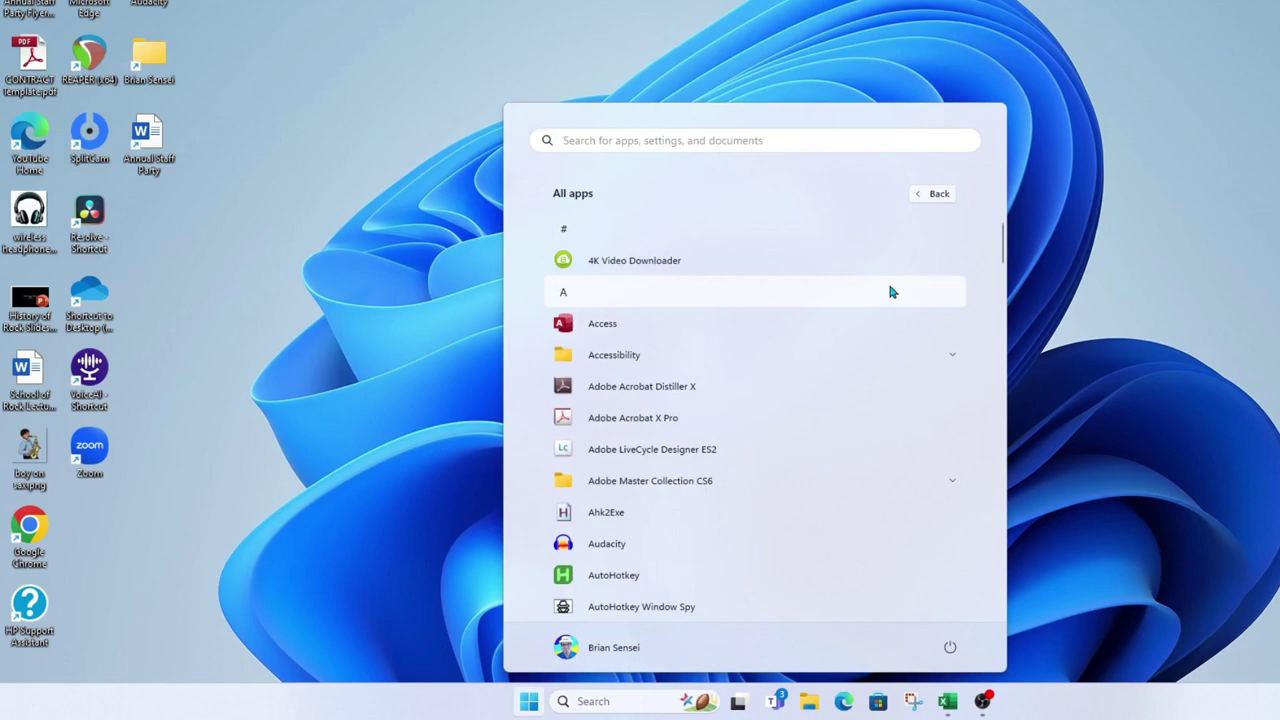
{"action": "scroll", "coordinate": [810, 376], "scroll_direction": "down", "scroll_amount": 5}
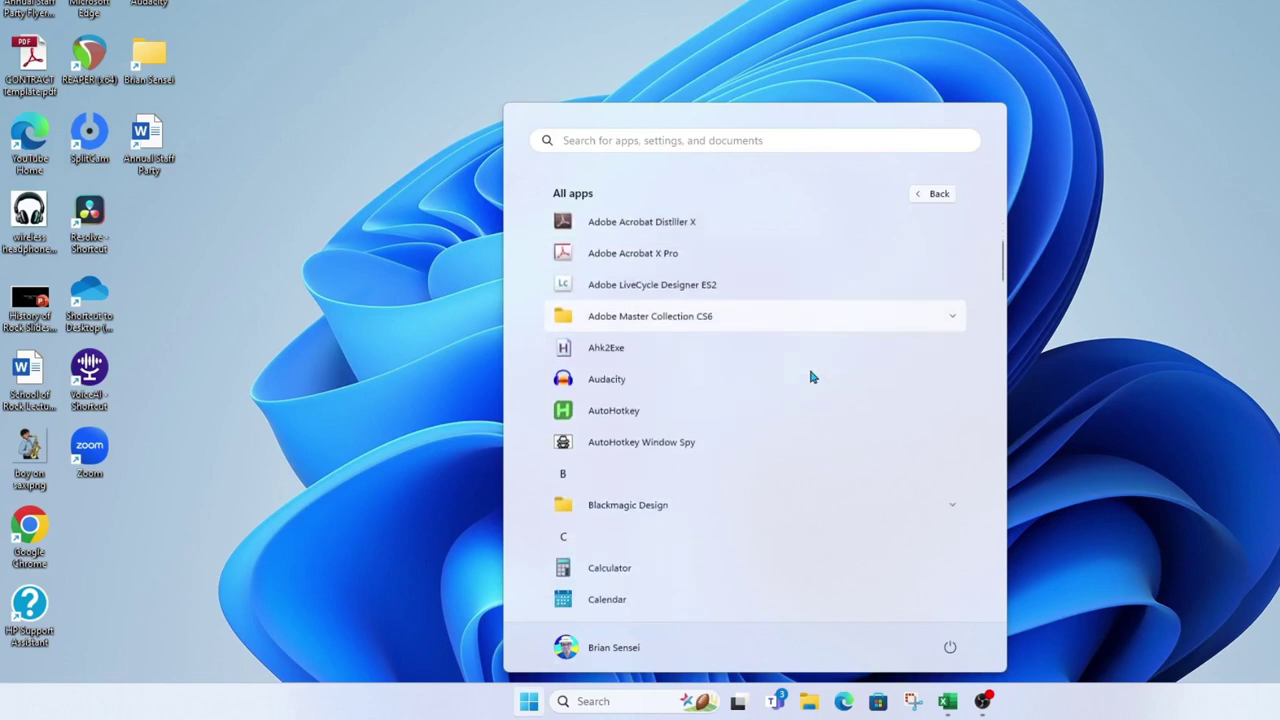
{"action": "scroll", "coordinate": [812, 385], "scroll_direction": "down", "scroll_amount": 3}
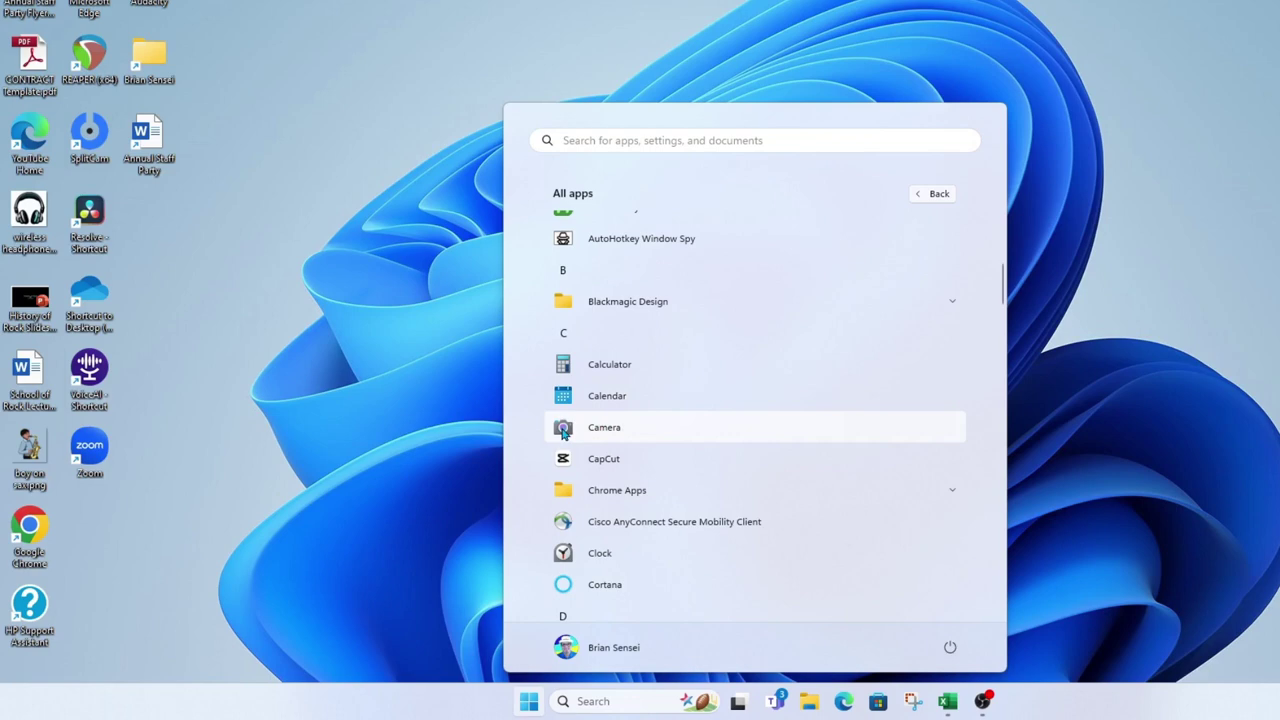
{"action": "left_click_drag", "start_coordinate": [530, 427], "coordinate": [155, 232]}
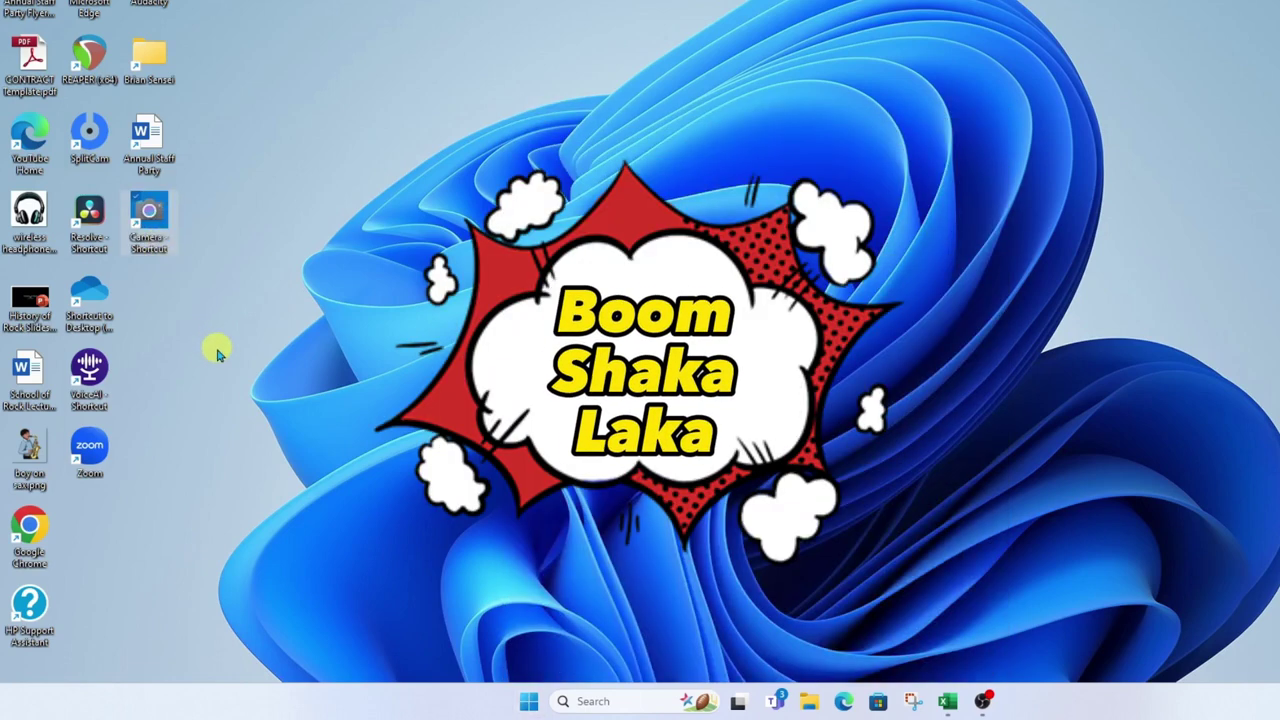
{"action": "left_click", "coordinate": [218, 352]}
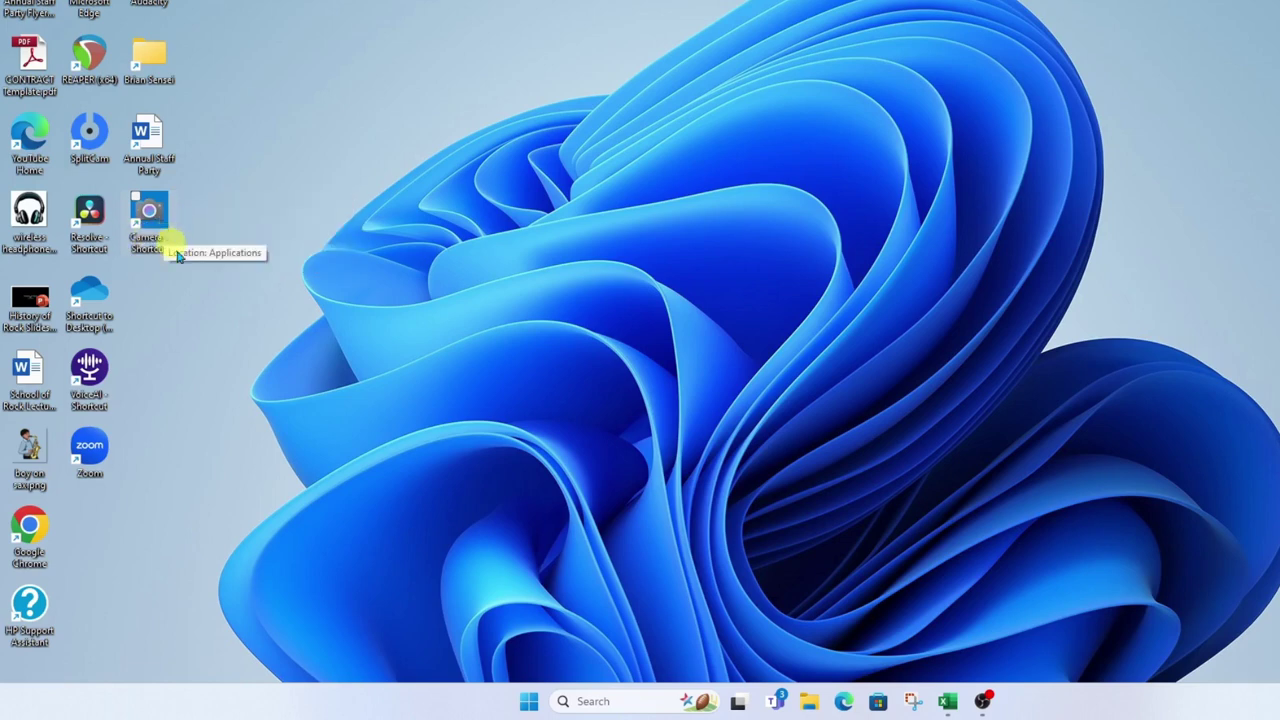
- Drag Microsoft Teams from All apps onto the desktop beneath the Camera shortcut
{"action": "left_click", "coordinate": [530, 701]}
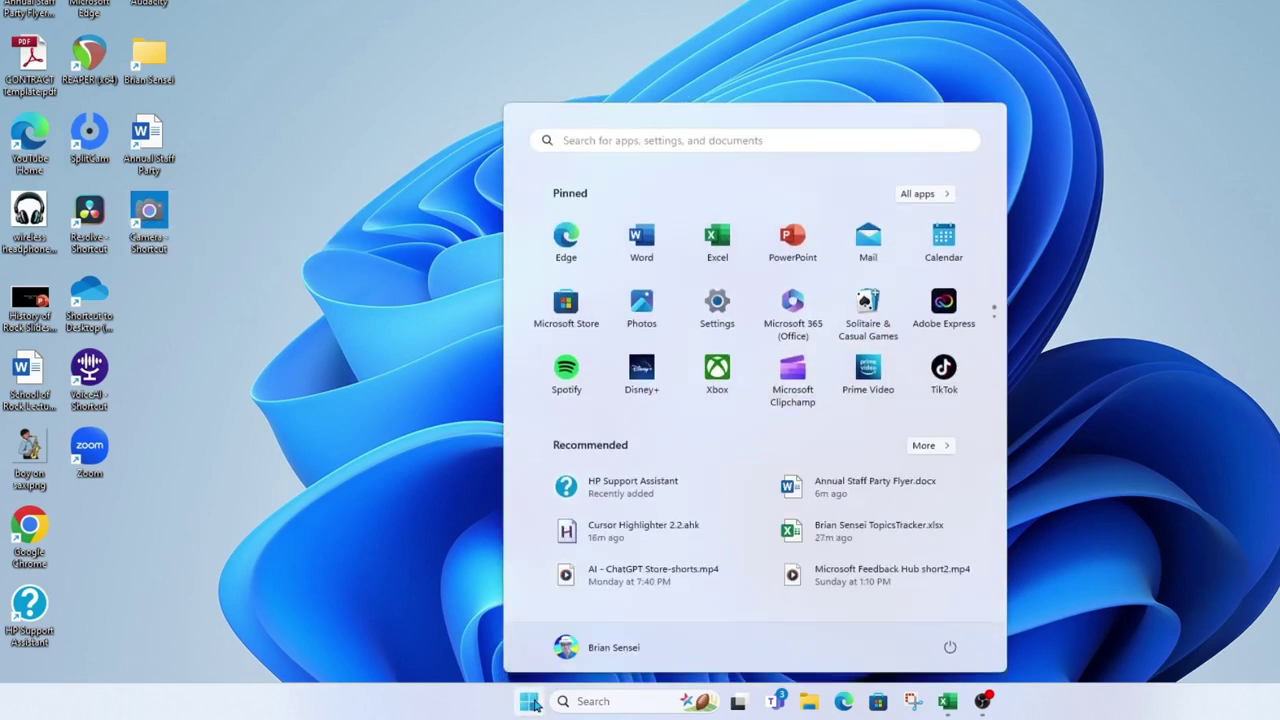
{"action": "left_click", "coordinate": [917, 194]}
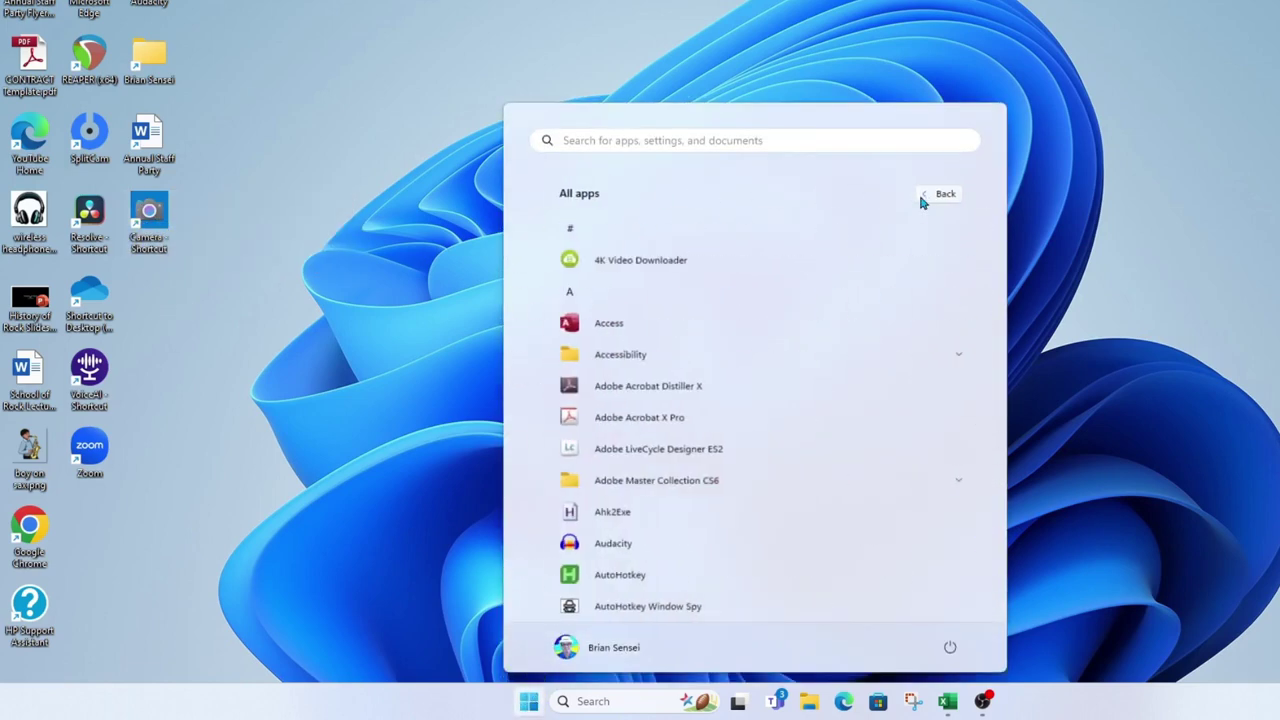
{"action": "scroll", "coordinate": [767, 365], "scroll_direction": "down", "scroll_amount": 12}
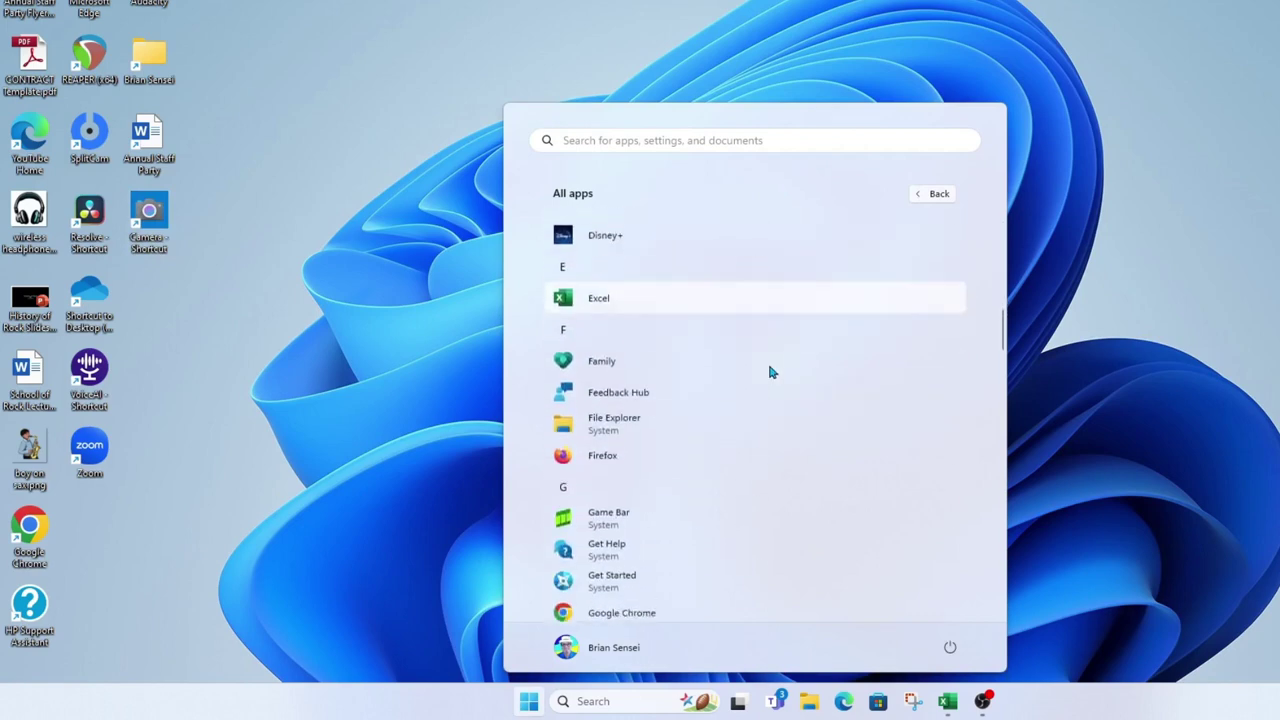
{"action": "scroll", "coordinate": [769, 370], "scroll_direction": "down", "scroll_amount": 10}
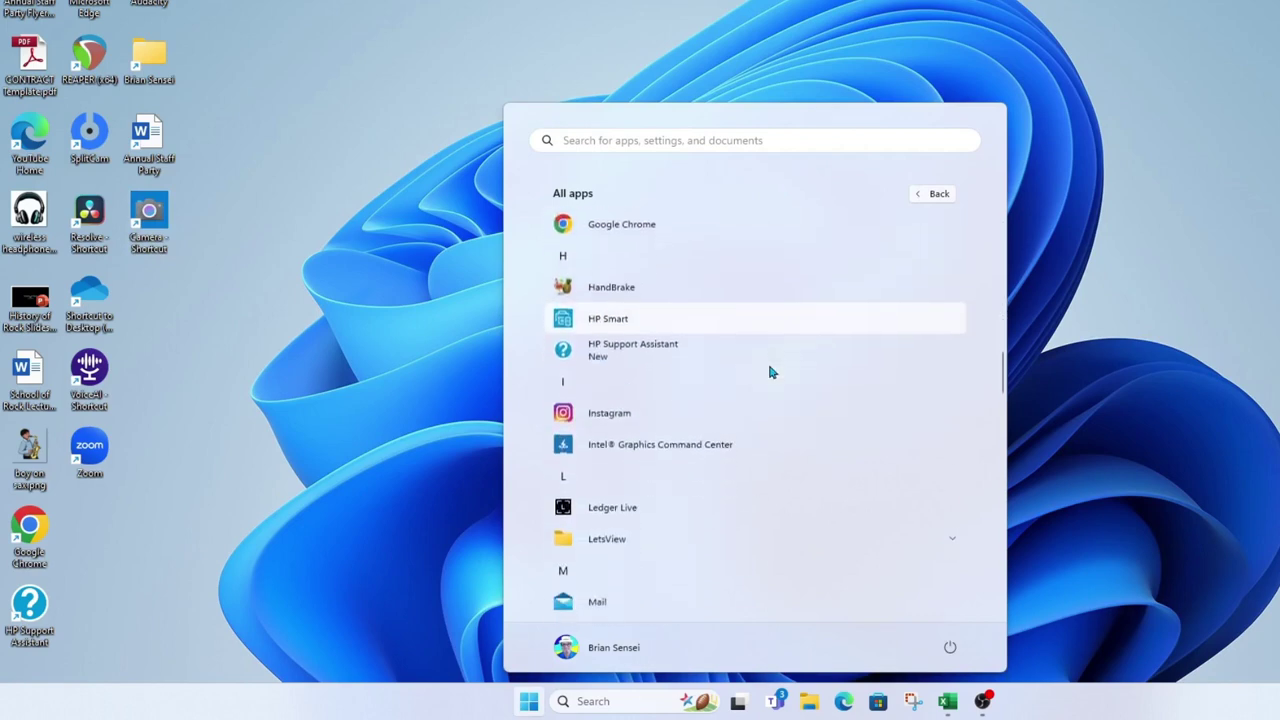
{"action": "scroll", "coordinate": [770, 372], "scroll_direction": "down", "scroll_amount": 4}
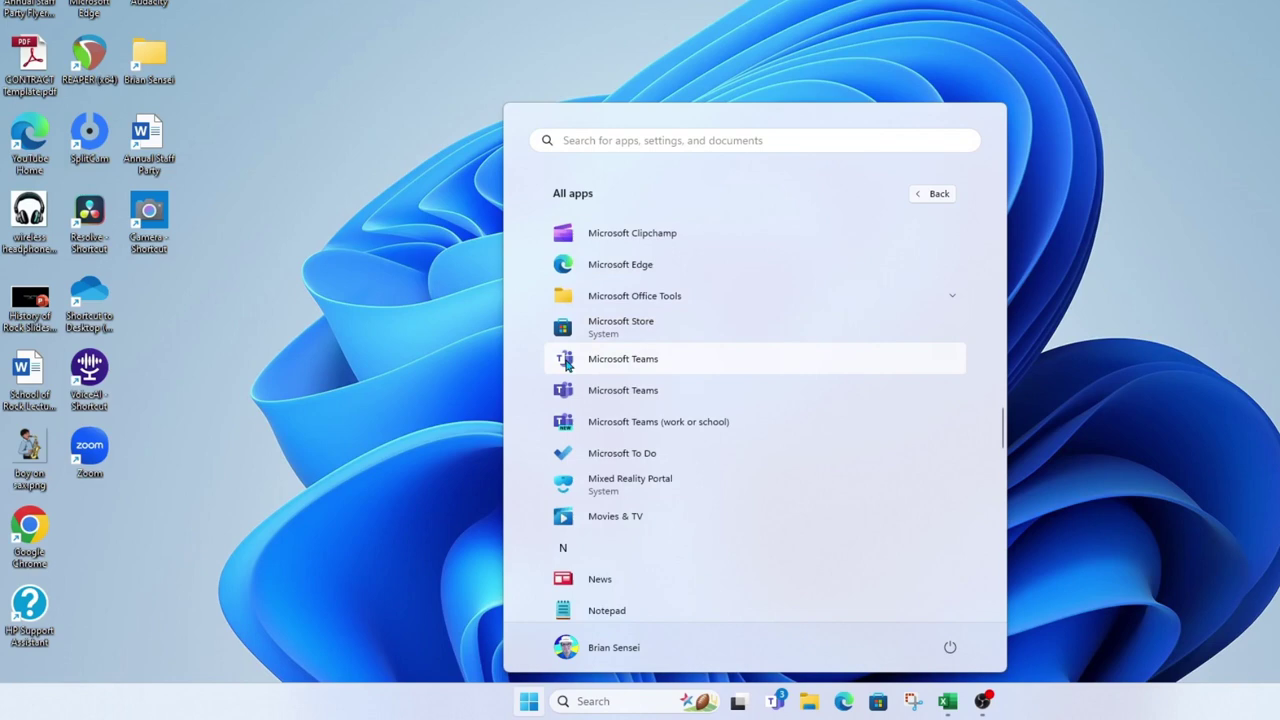
{"action": "left_click_drag", "start_coordinate": [565, 365], "coordinate": [170, 328]}
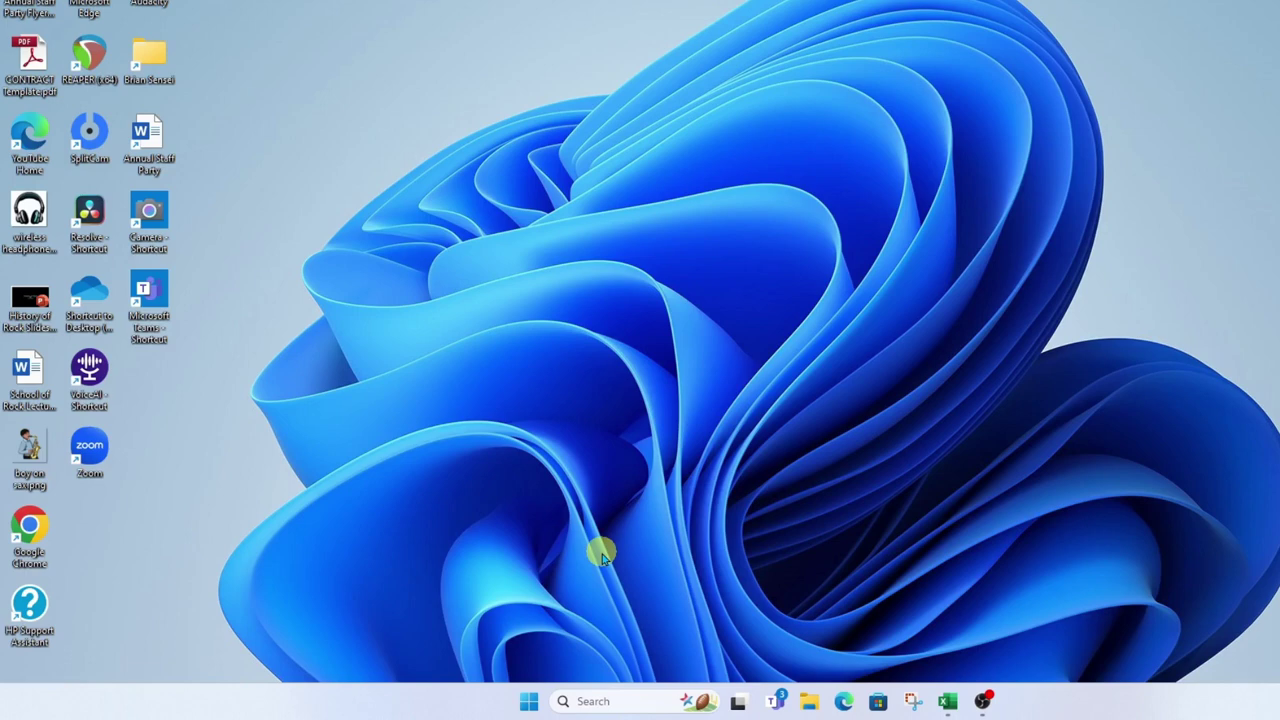
- Open the personal files folder in OneDrive in File Explorer
{"action": "left_click", "coordinate": [808, 703]}
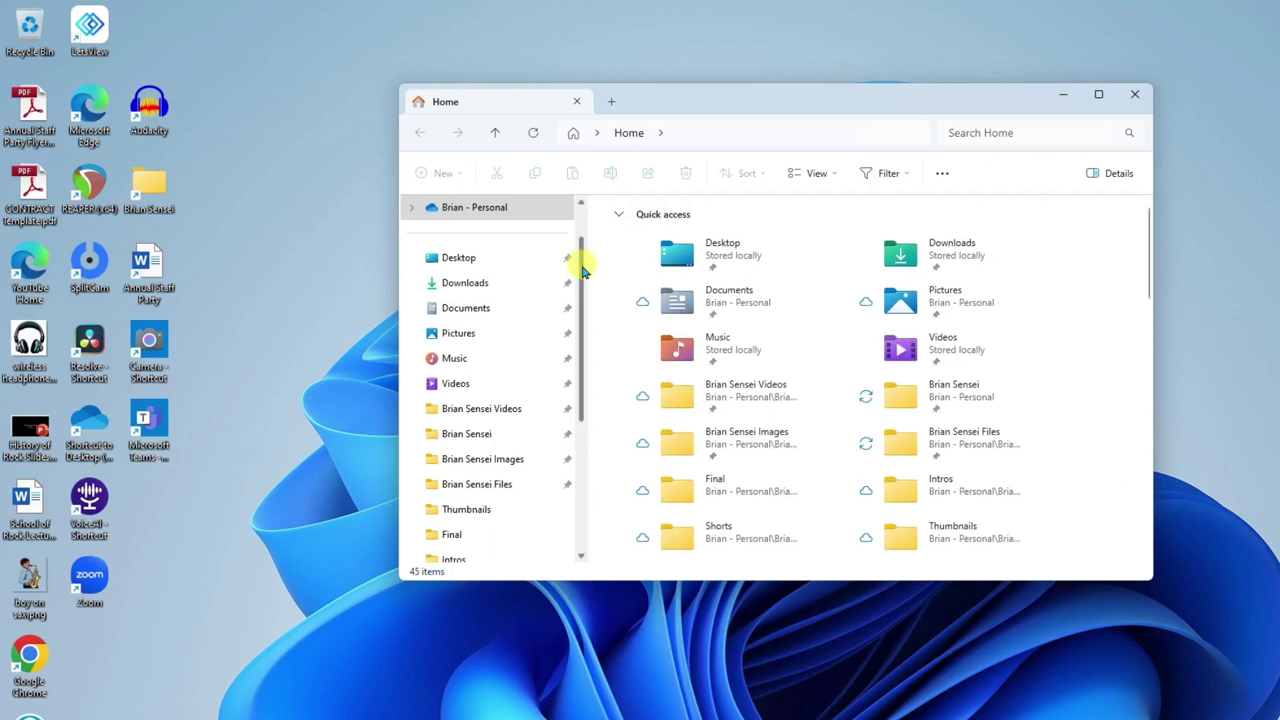
{"action": "left_click_drag", "start_coordinate": [581, 268], "coordinate": [579, 291]}
{"action": "left_click", "coordinate": [568, 408]}
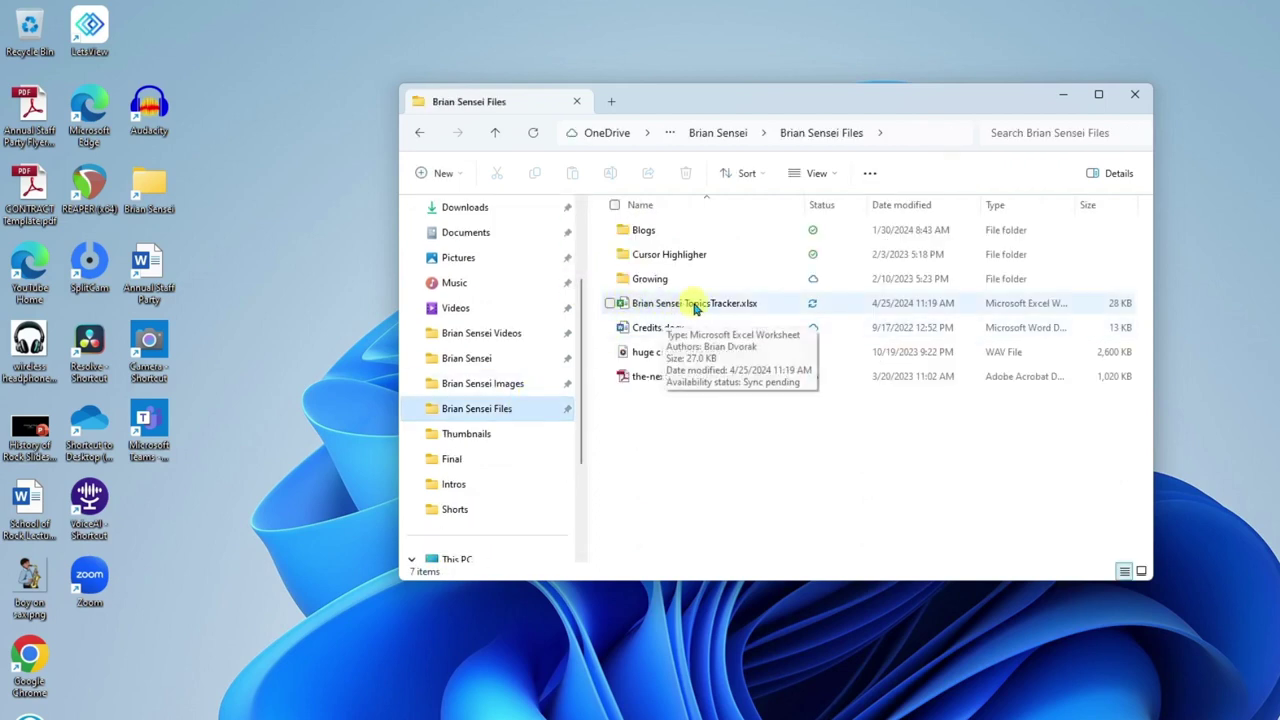
- Create a shortcut to the TopicsTracker.xlsx workbook and move it onto the desktop
{"action": "left_click", "coordinate": [653, 305]}
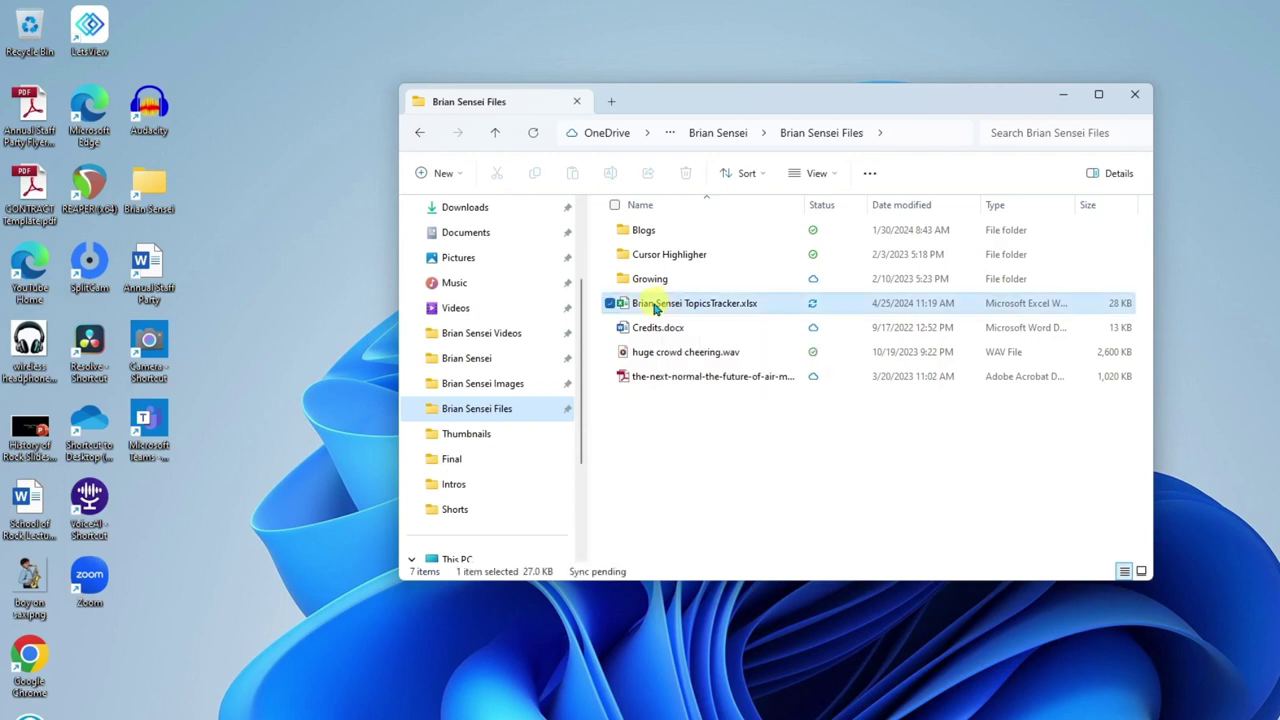
{"action": "right_click", "coordinate": [652, 300]}
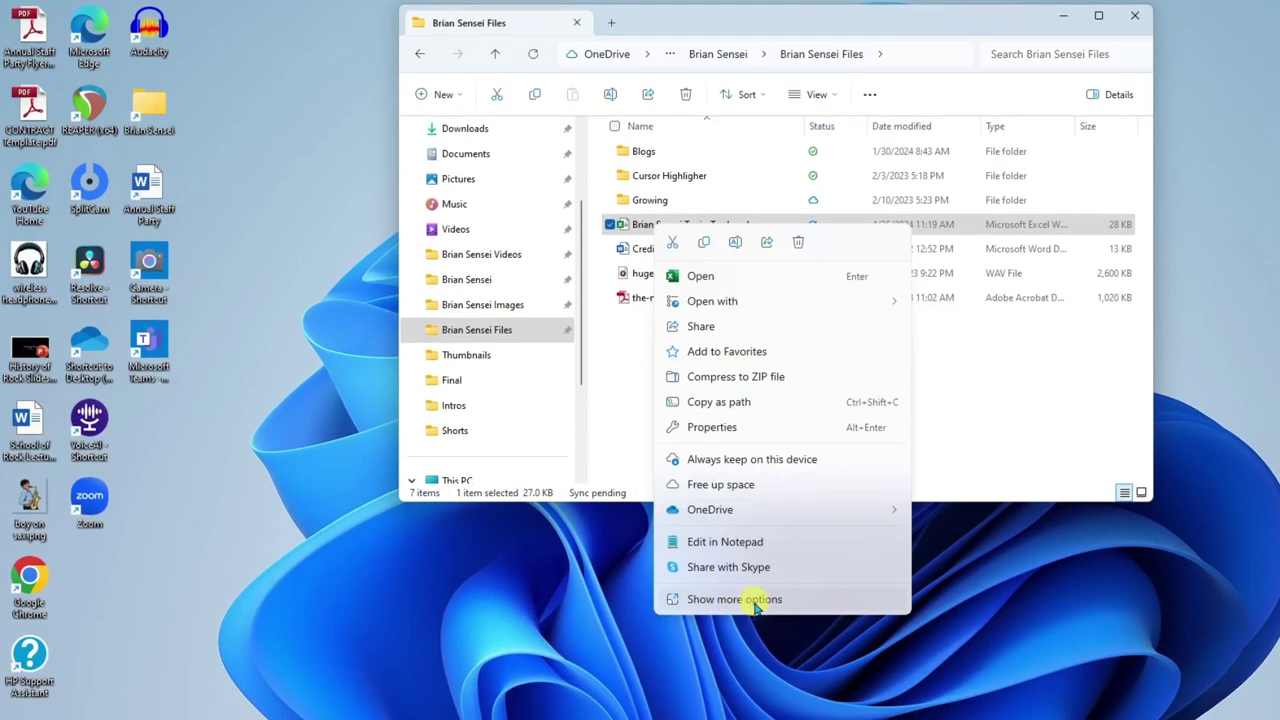
{"action": "left_click", "coordinate": [757, 681]}
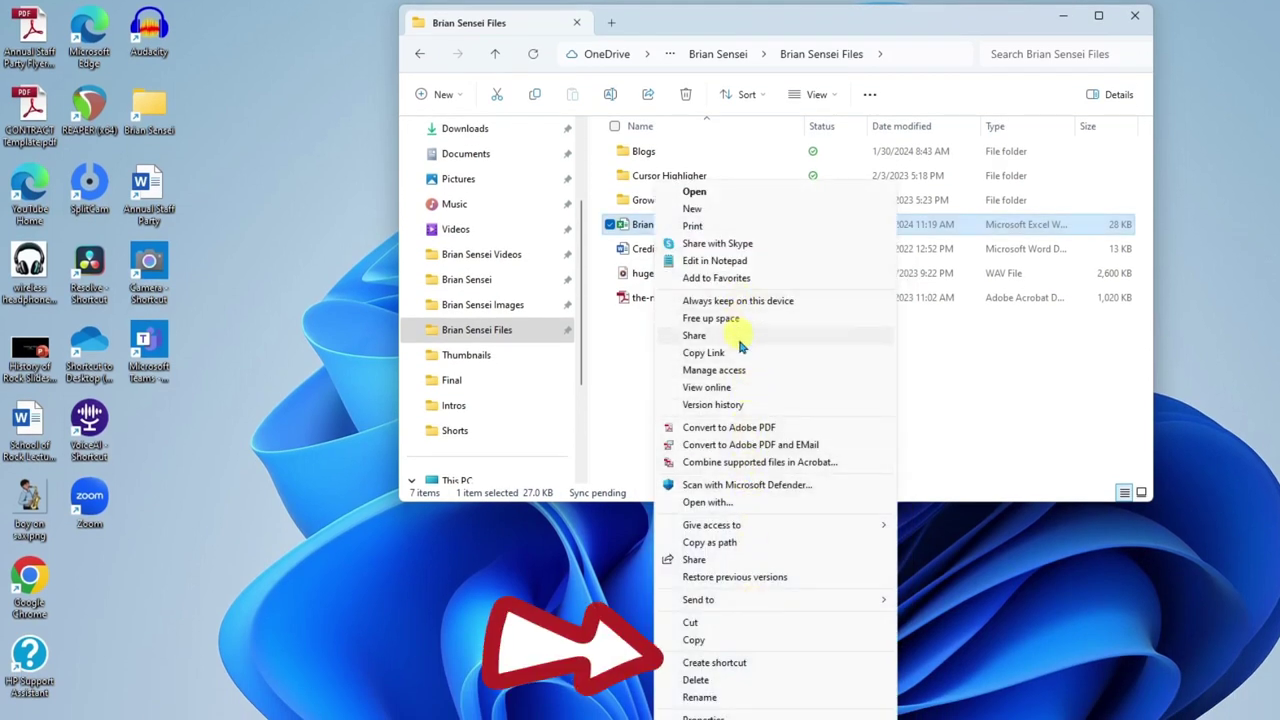
{"action": "left_click", "coordinate": [714, 662]}
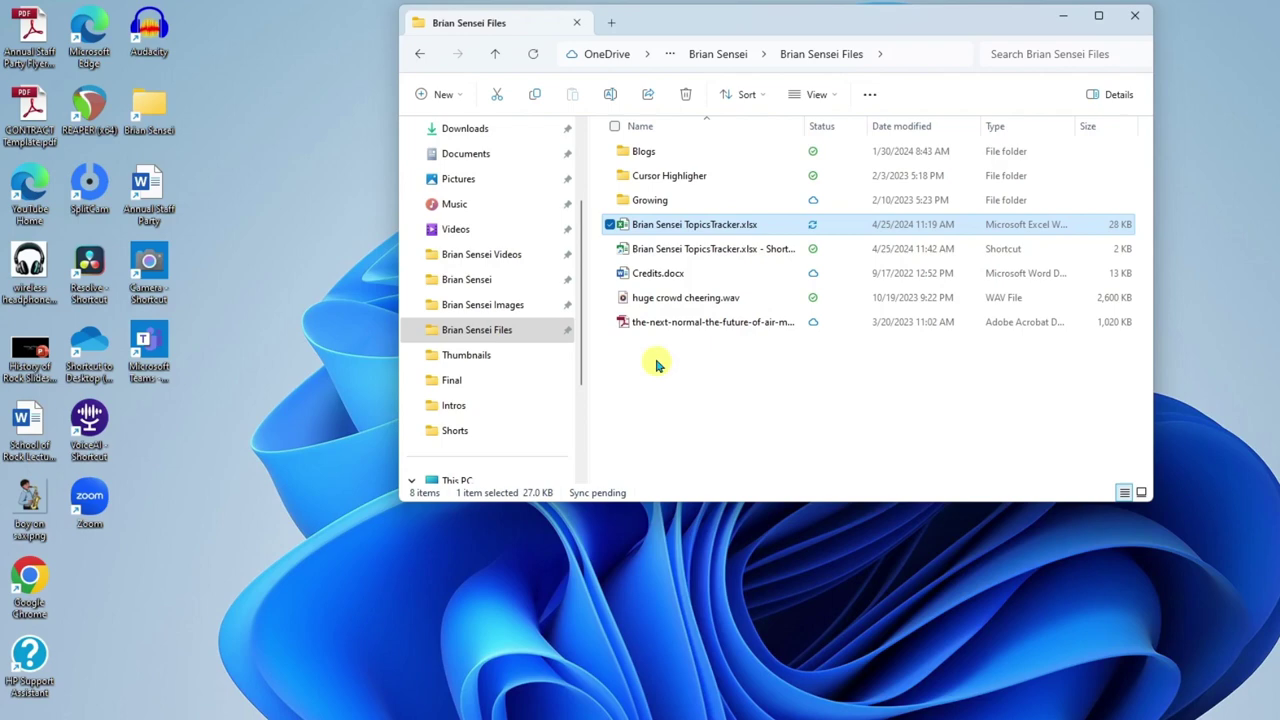
{"action": "left_click", "coordinate": [678, 254]}
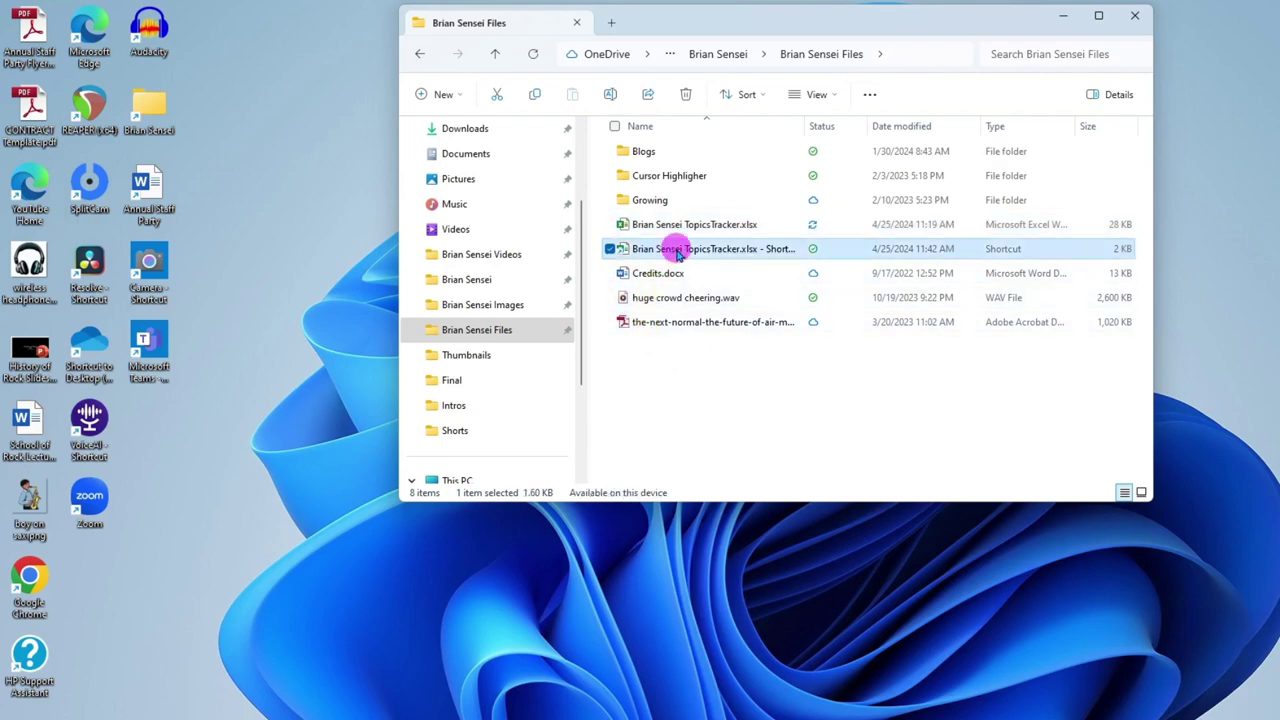
{"action": "left_click_drag", "start_coordinate": [676, 254], "coordinate": [171, 477]}
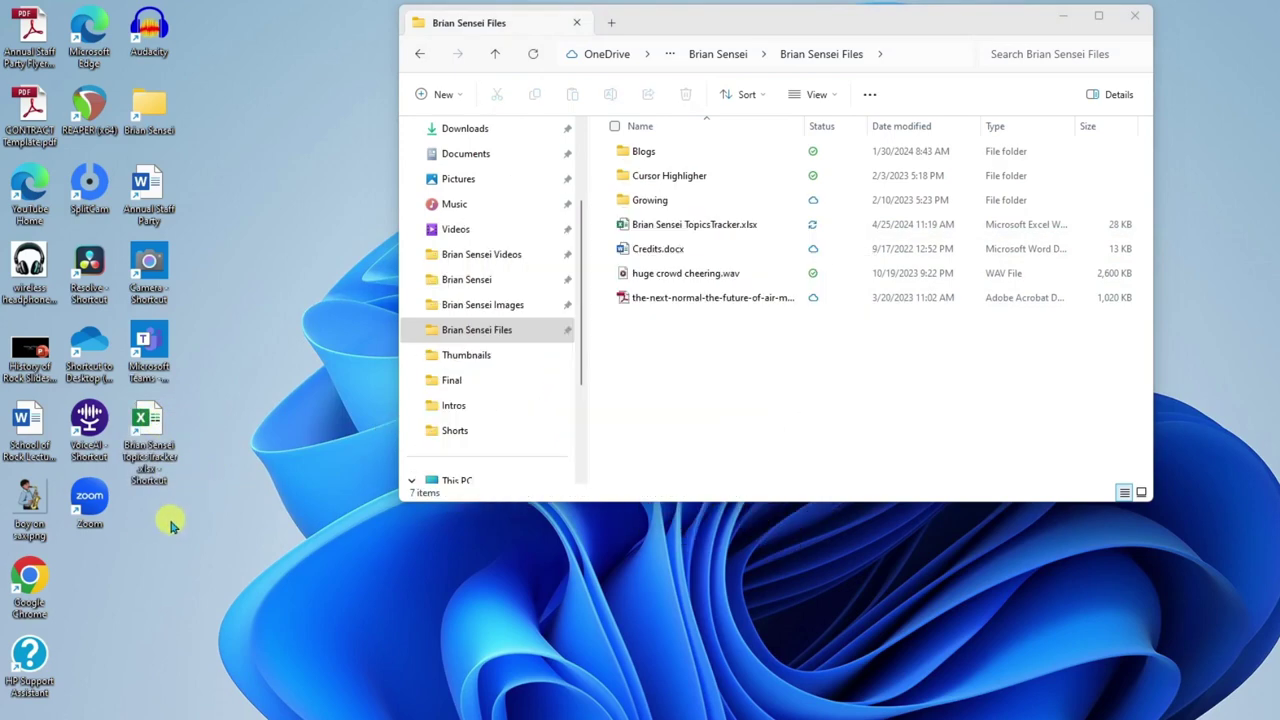
- Close File Explorer and sort the desktop icons by Item type
{"action": "left_click", "coordinate": [1134, 15]}
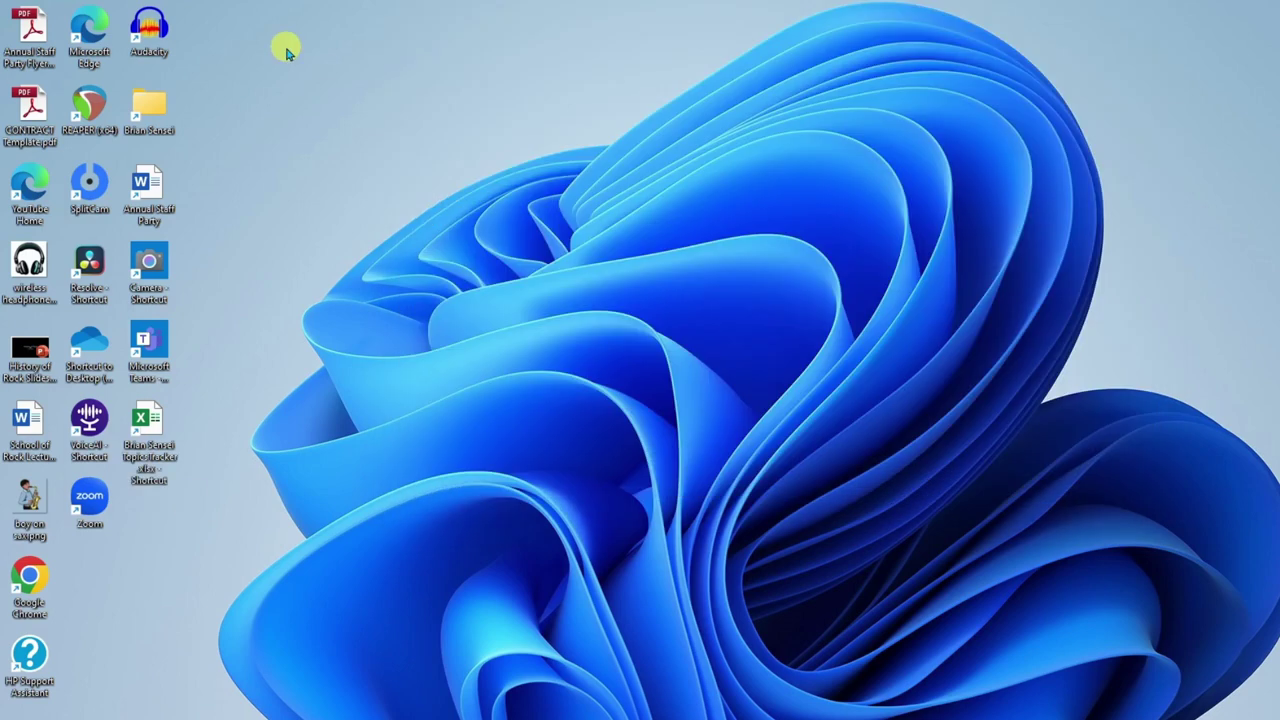
{"action": "right_click", "coordinate": [286, 48]}
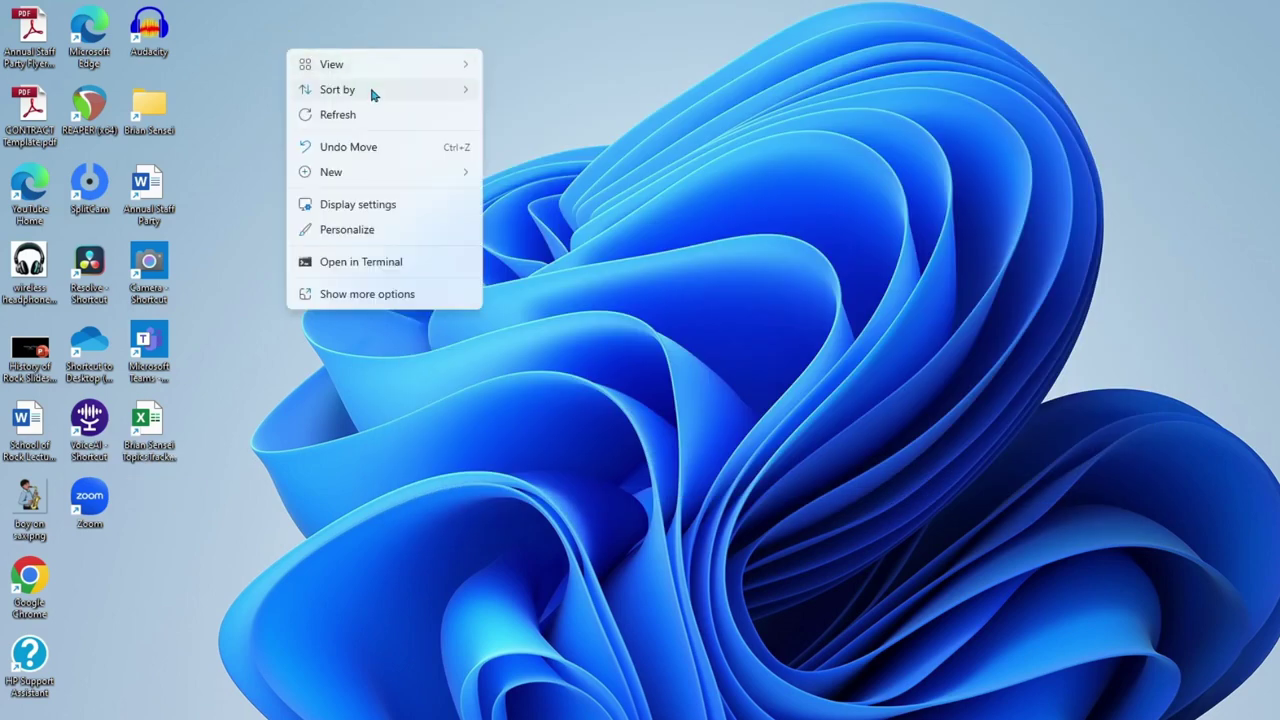
{"action": "mouse_move", "coordinate": [371, 92]}
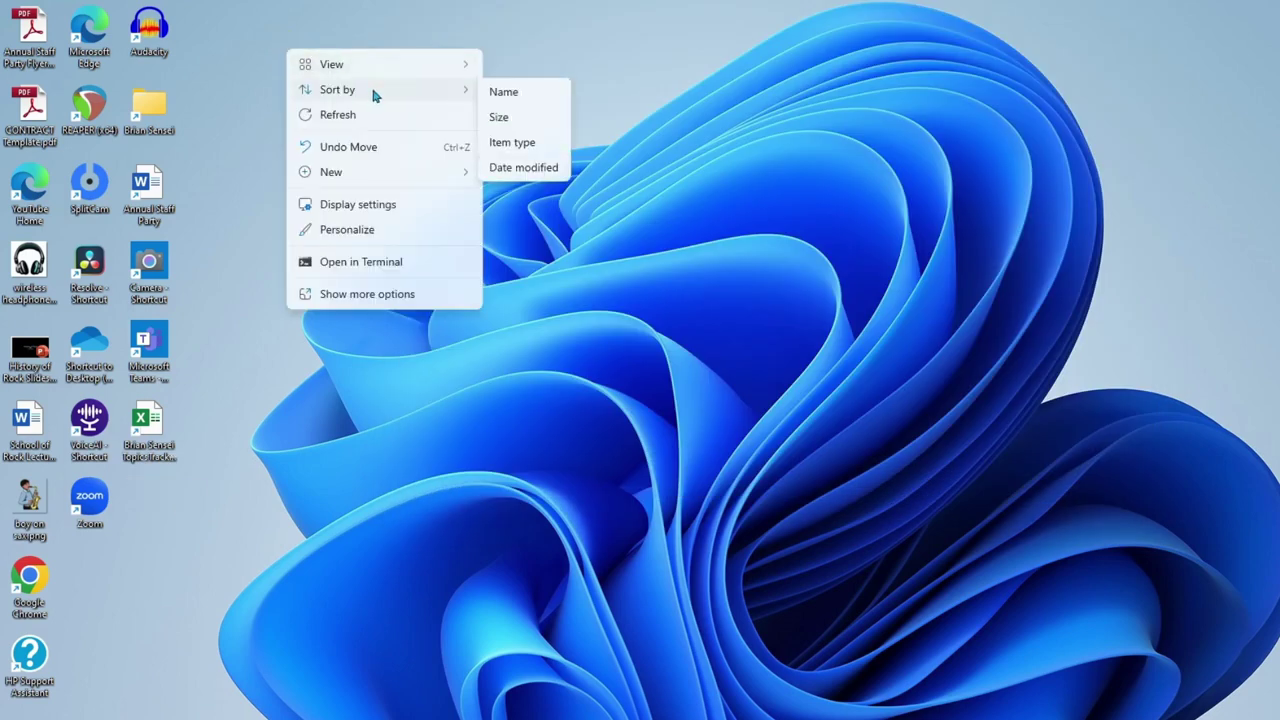
{"action": "left_click", "coordinate": [524, 142]}
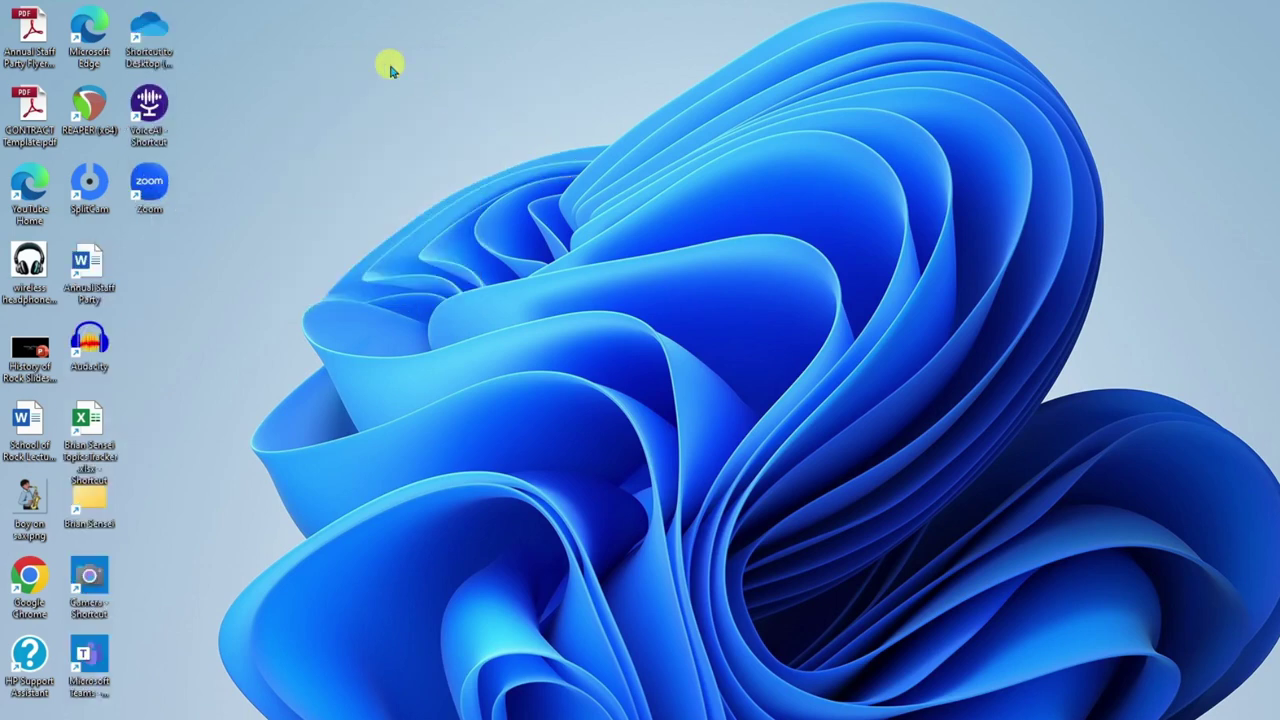